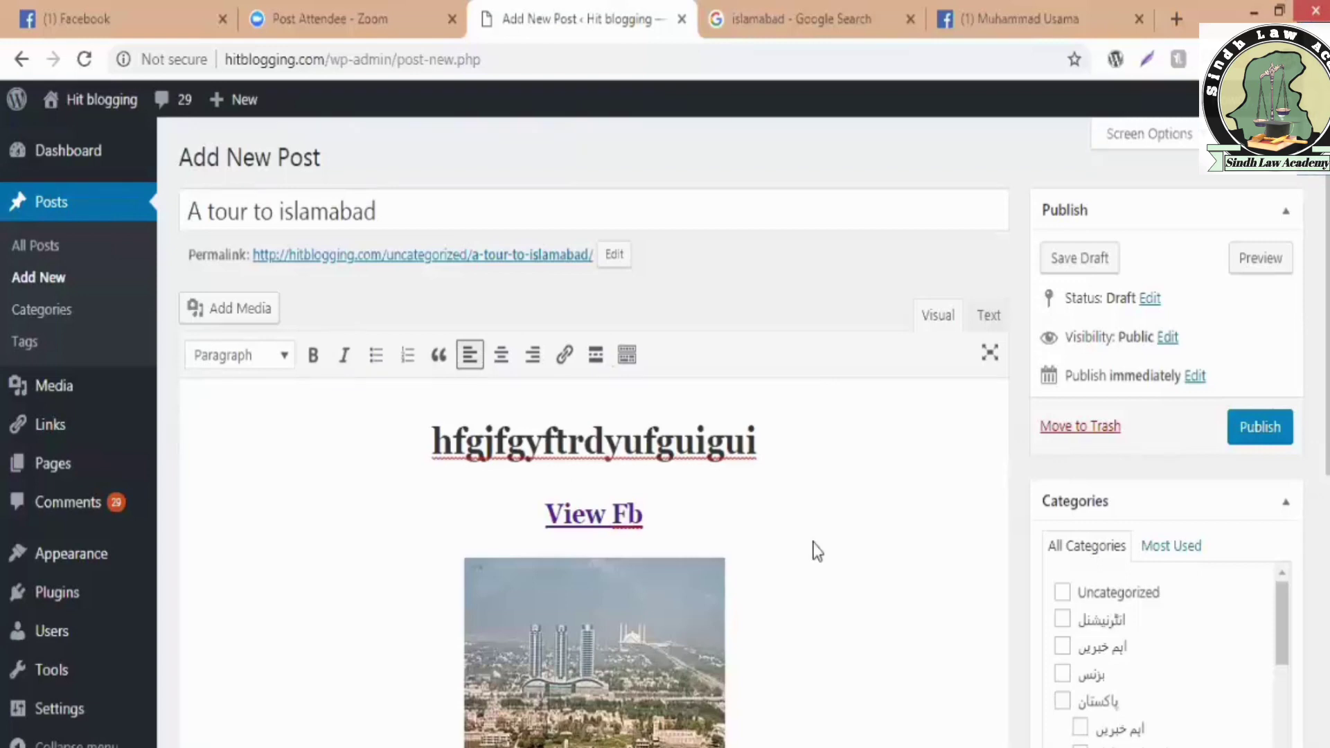
# Insert a Read More tag below the image caption in the post body
pyautogui.scroll(-3, 800, 502)
pyautogui.scroll(-3, 825, 596)
pyautogui.scroll(5, 838, 582)
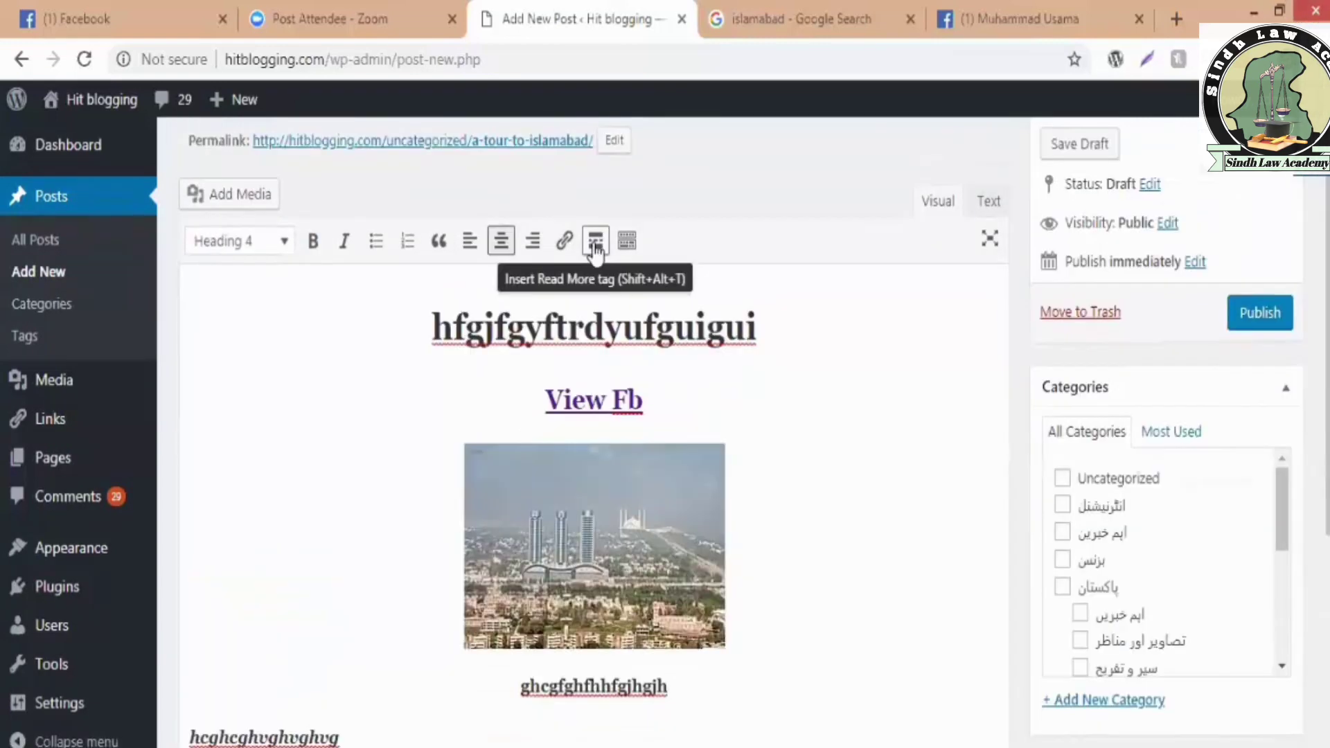
pyautogui.click(595, 243)
pyautogui.scroll(-3, 693, 589)
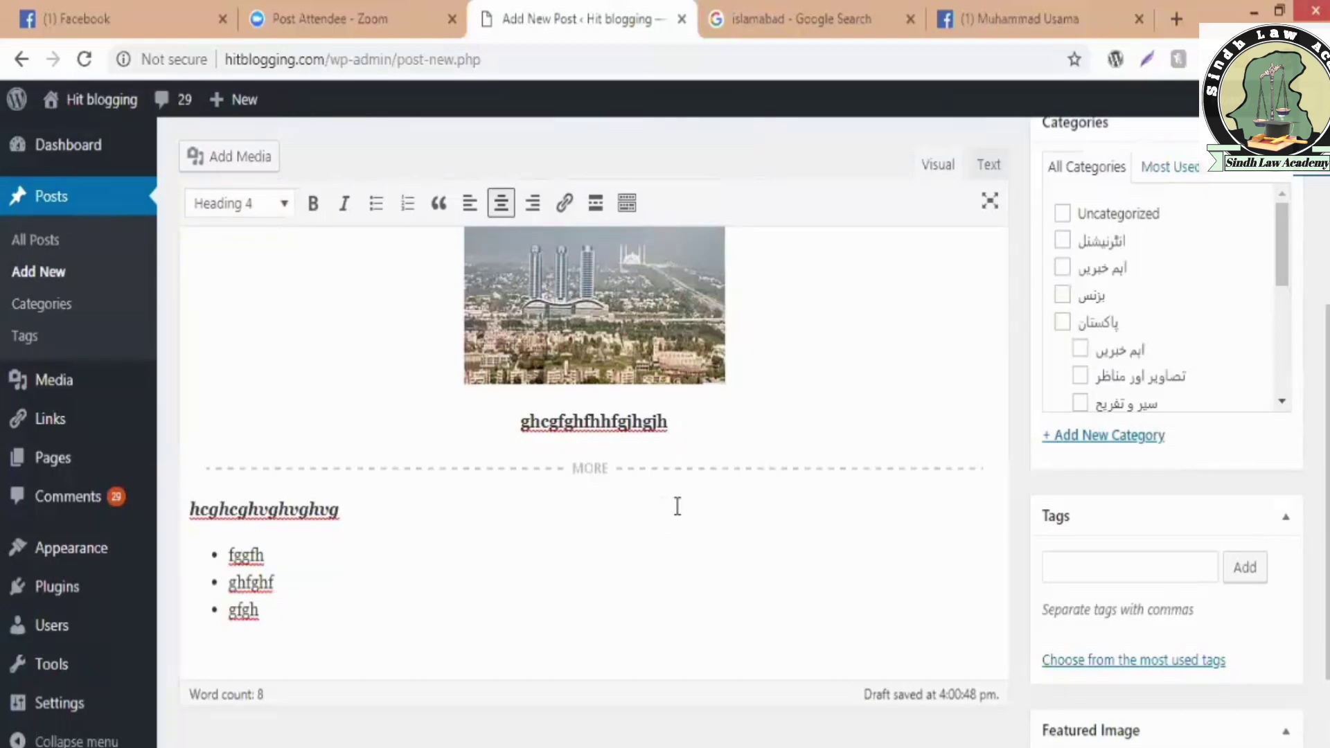
pyautogui.scroll(5, 262, 314)
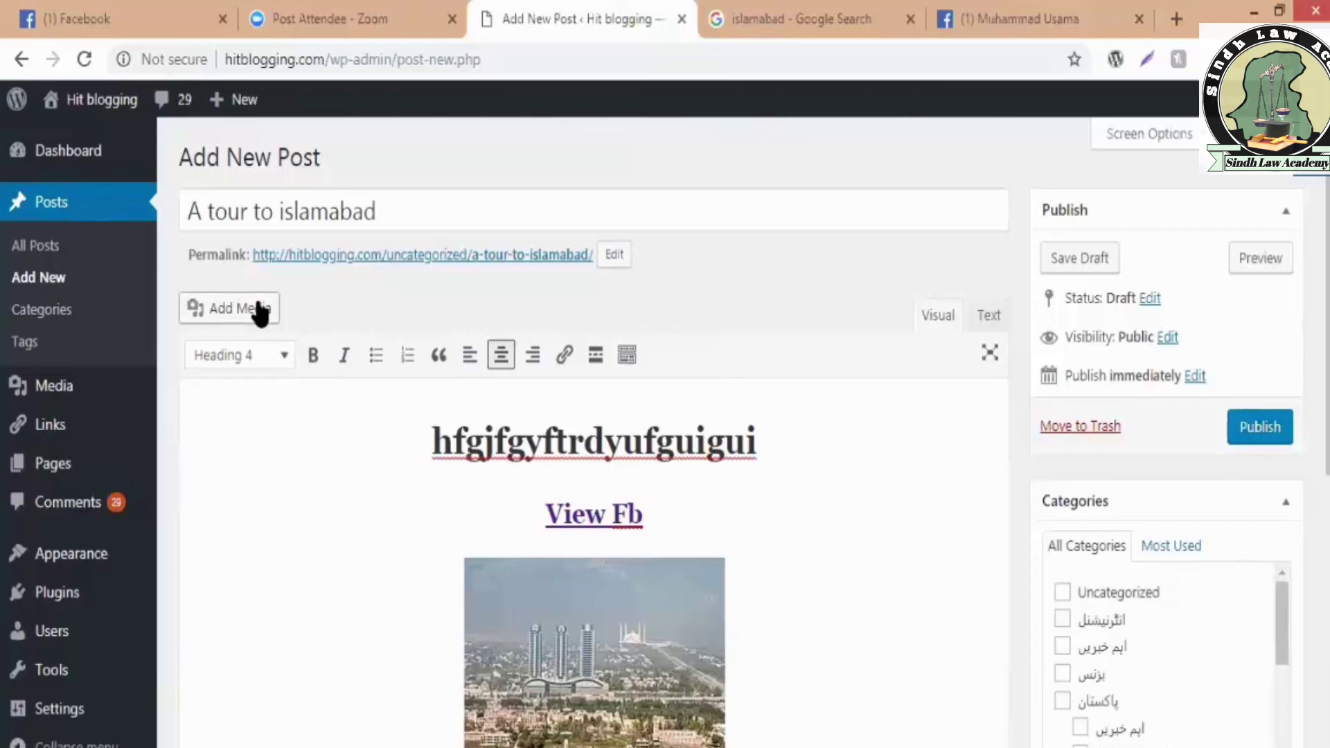
pyautogui.click(262, 311)
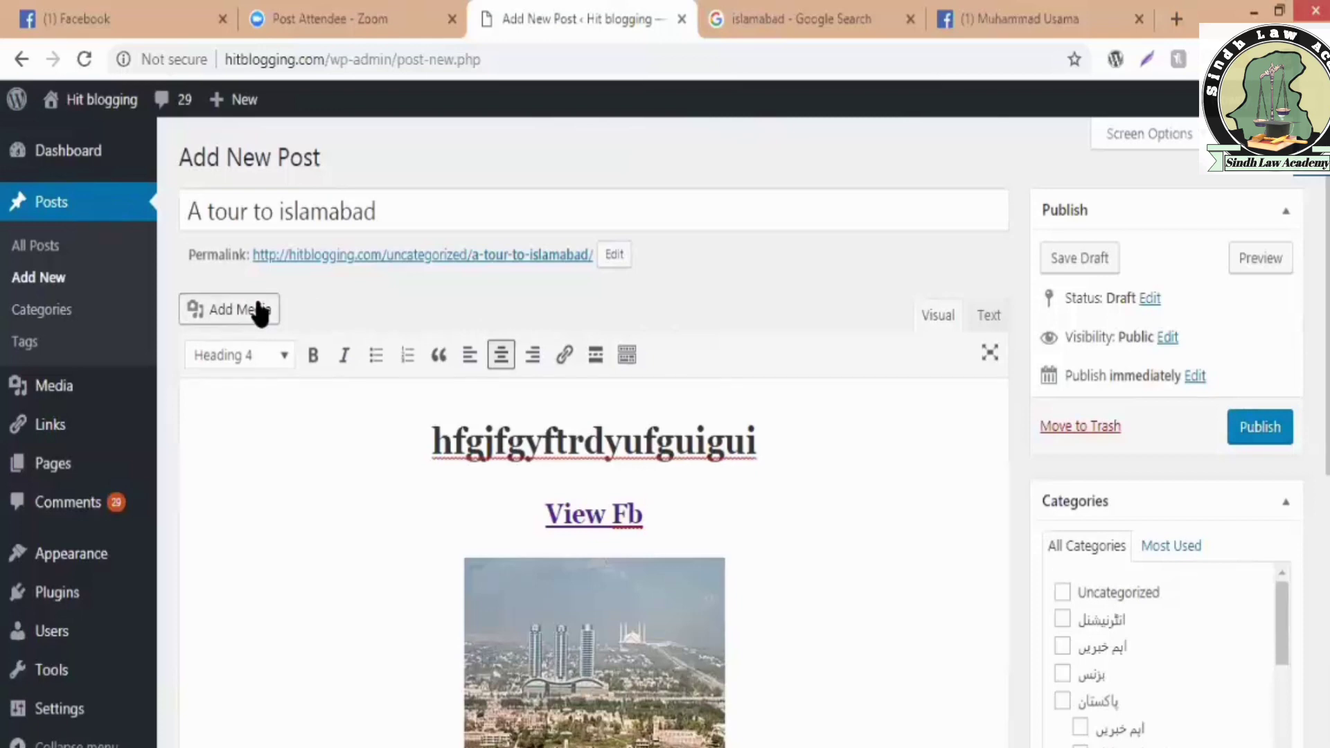
pyautogui.press('Escape')
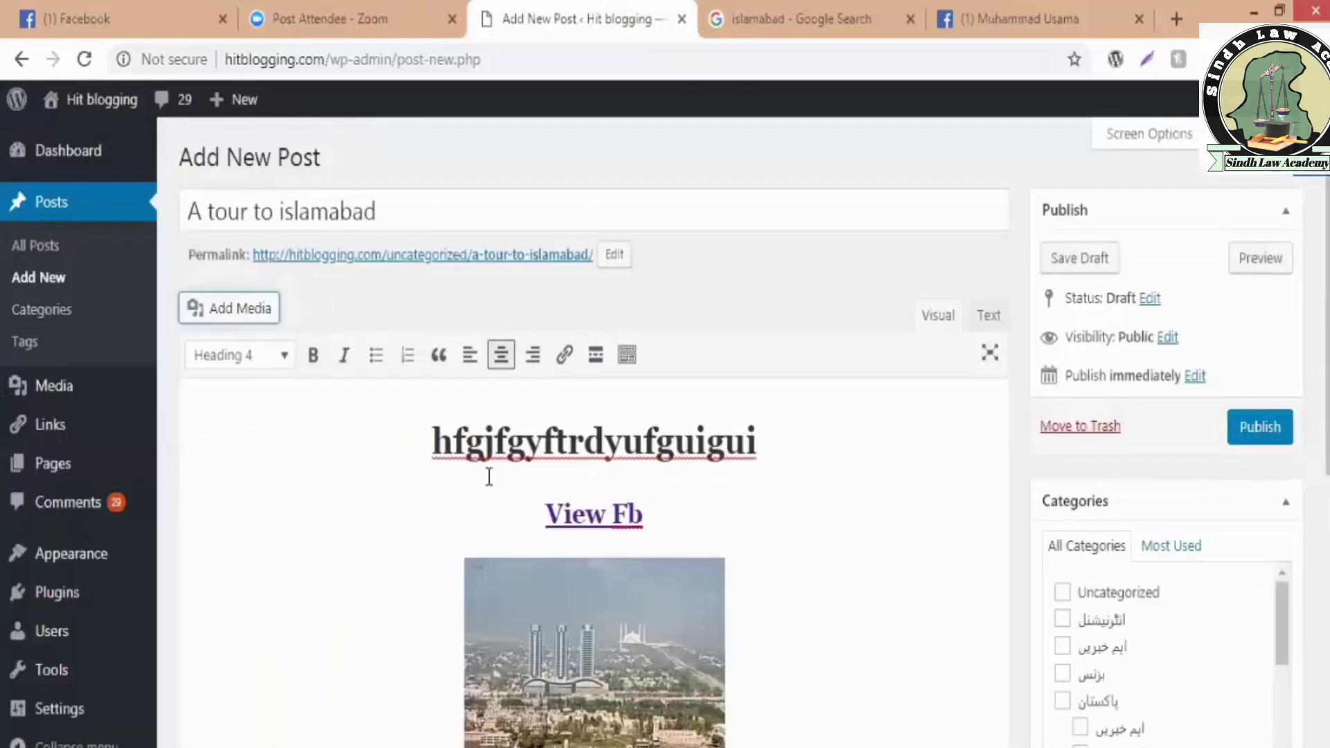
pyautogui.scroll(-7, 787, 483)
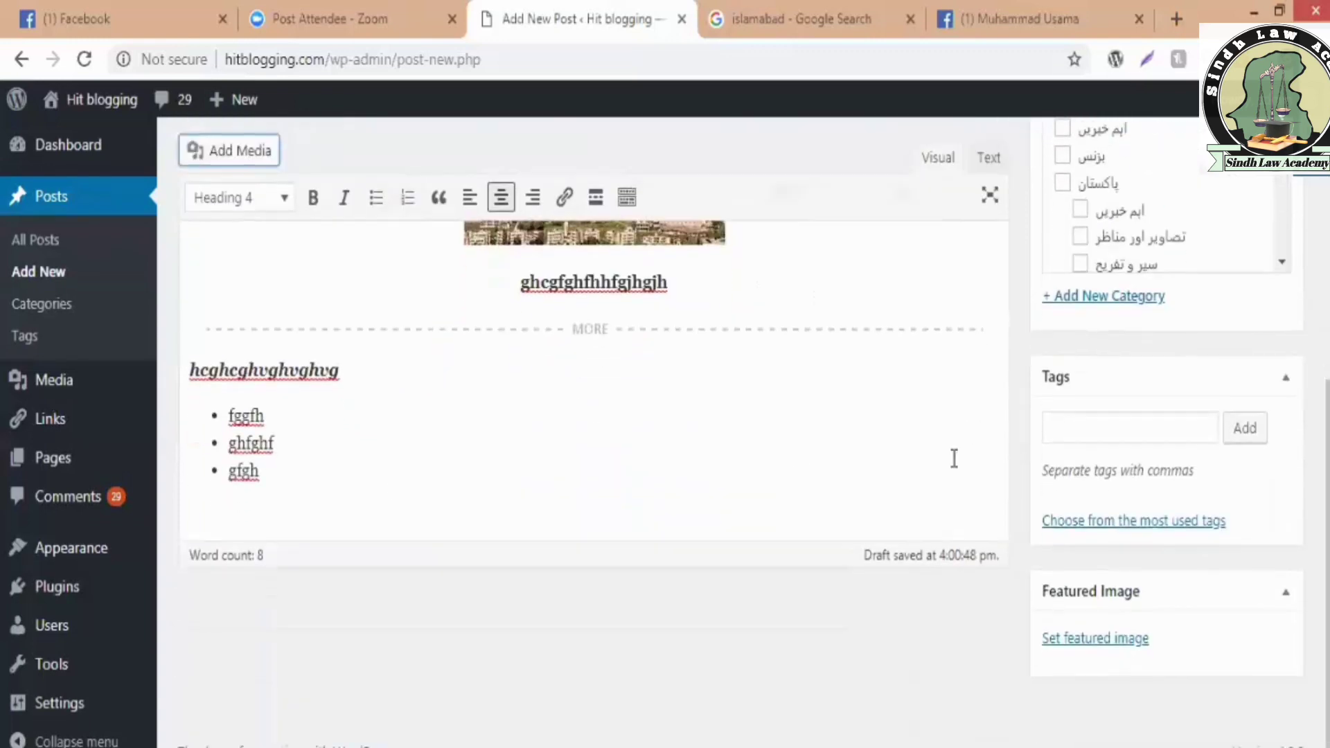
pyautogui.scroll(7, 956, 457)
pyautogui.scroll(1, 1015, 481)
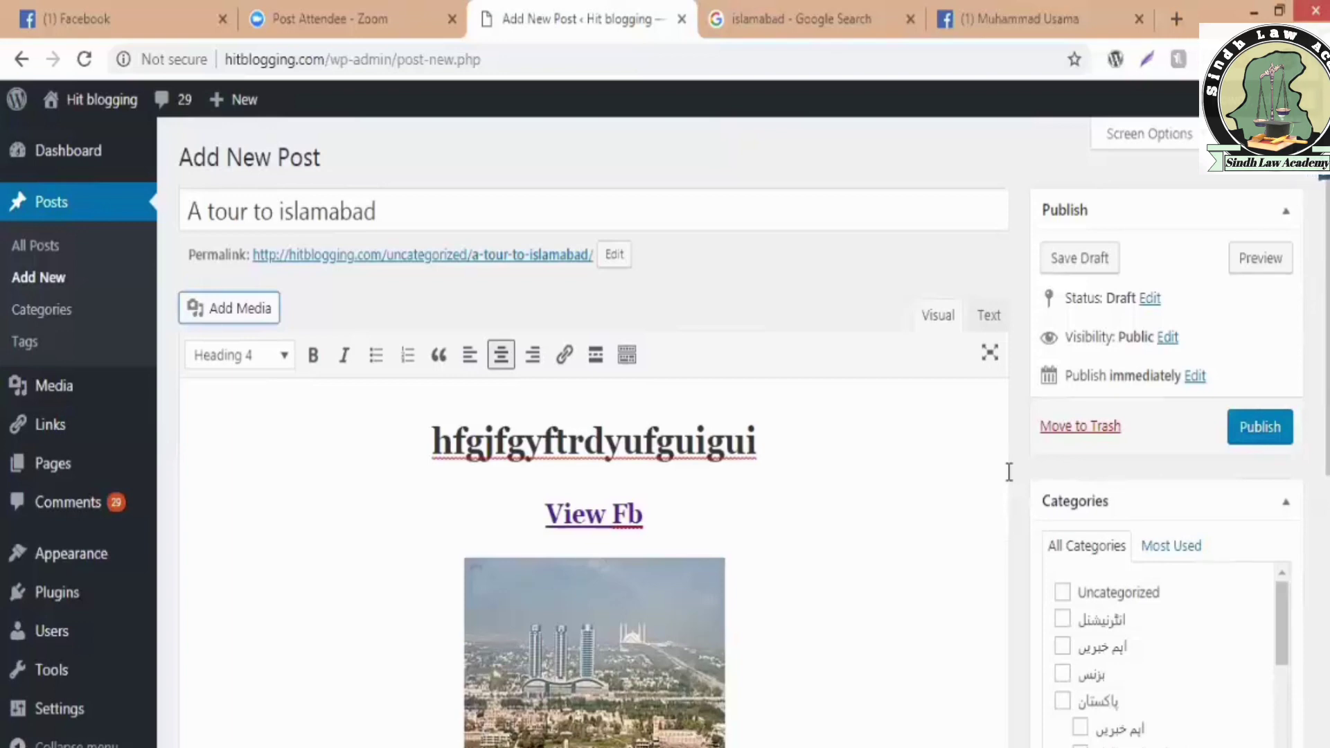
# View the category menu on the blog's front page in a separate tab and return to the post editor
pyautogui.moveTo(102, 104)
pyautogui.rightClick(89, 148)
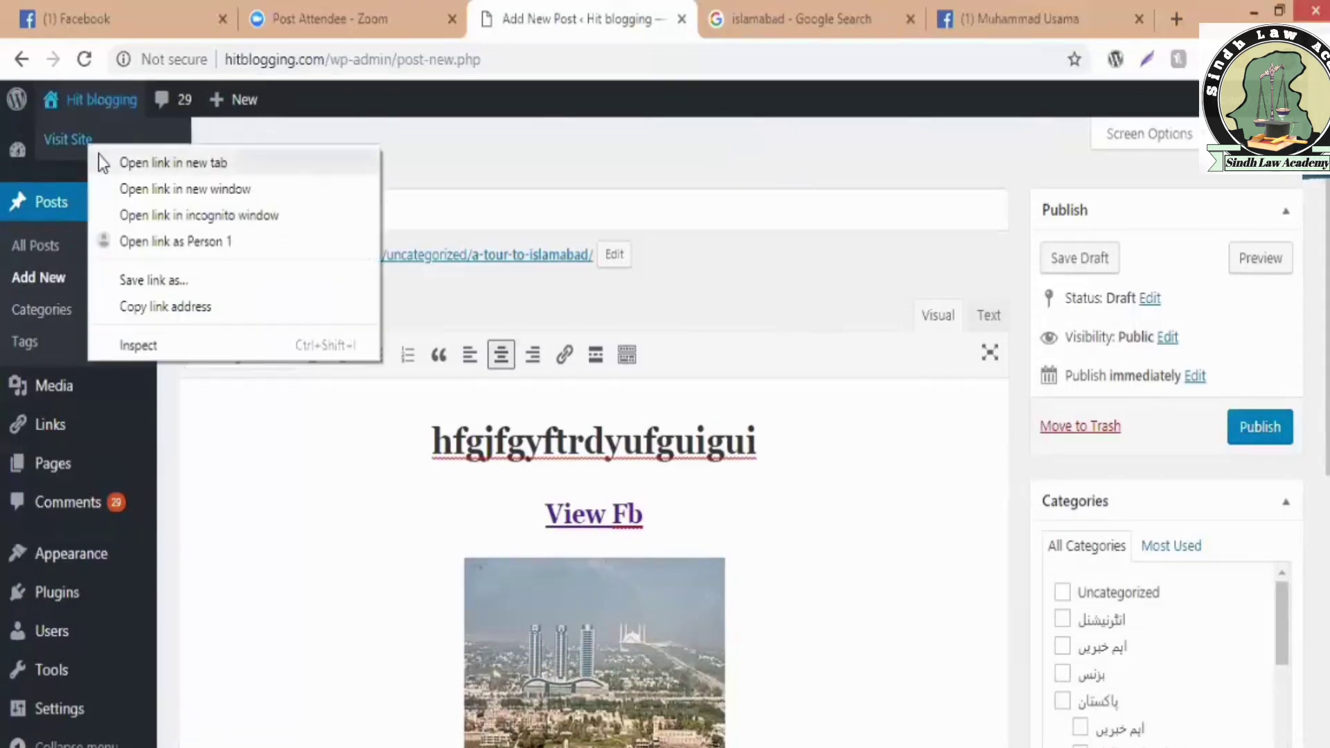
pyautogui.click(182, 164)
pyautogui.click(679, 29)
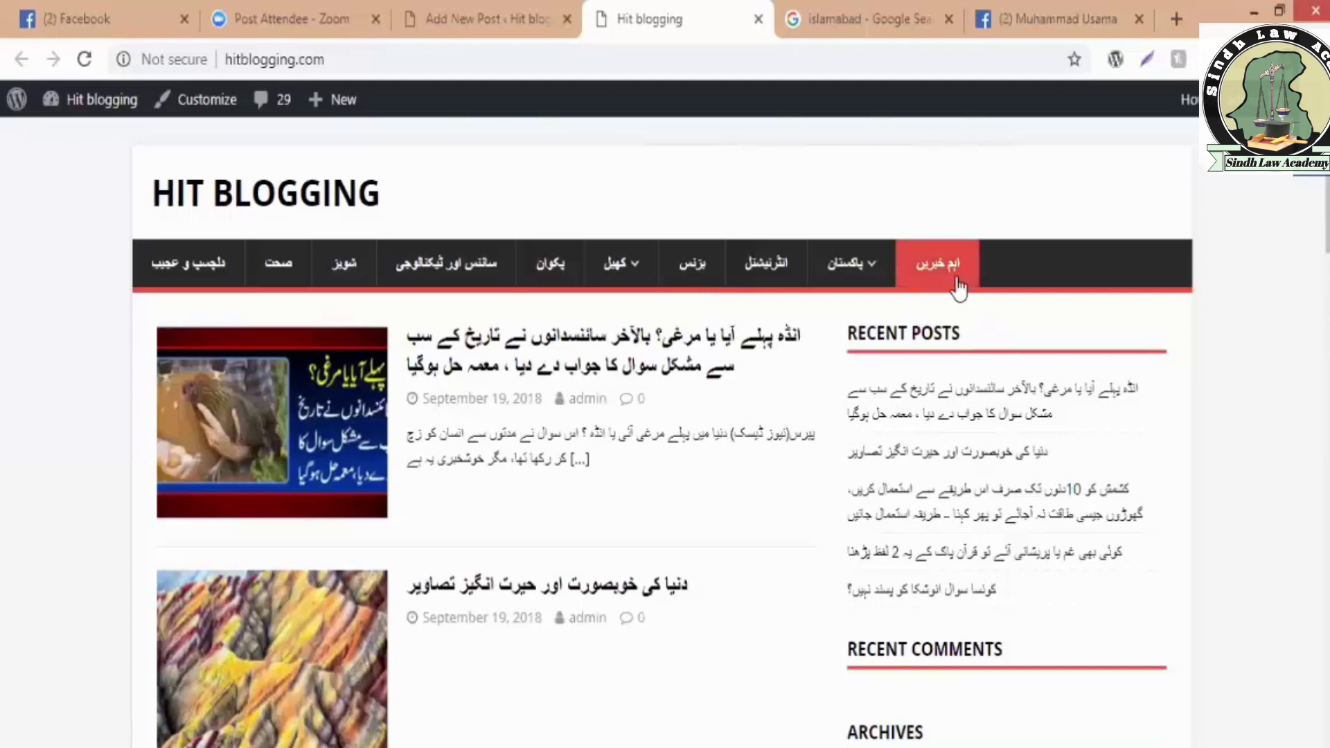
pyautogui.moveTo(856, 264)
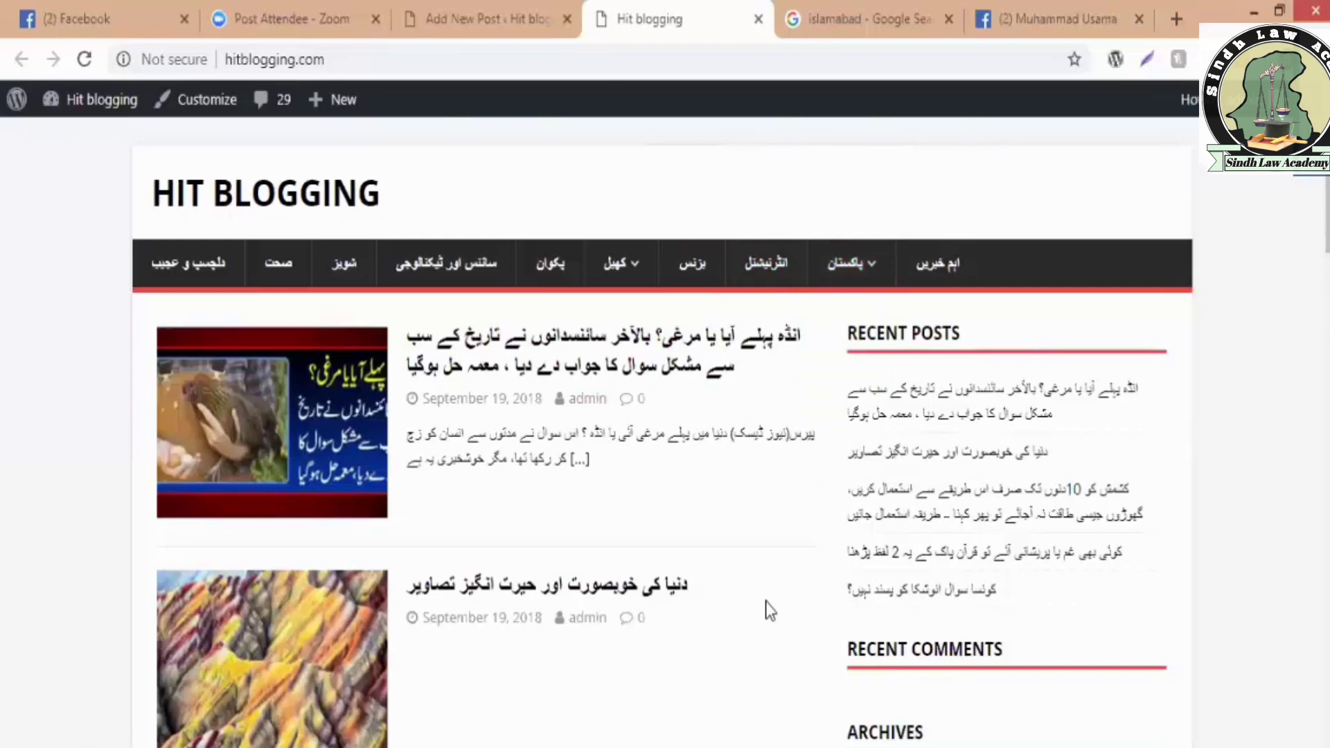
pyautogui.click(541, 11)
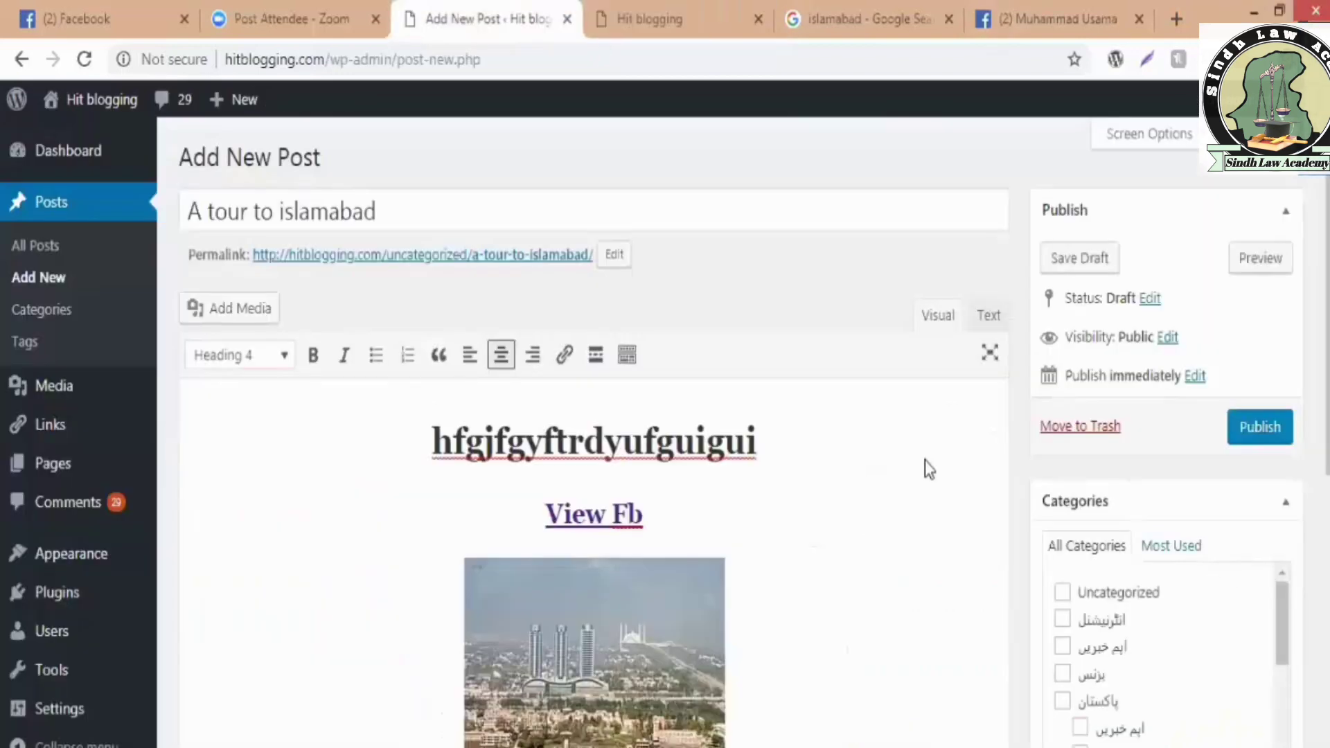
# Add a new category named Tourism to the post without assigning a parent category
pyautogui.scroll(-5, 923, 506)
pyautogui.scroll(3, 961, 501)
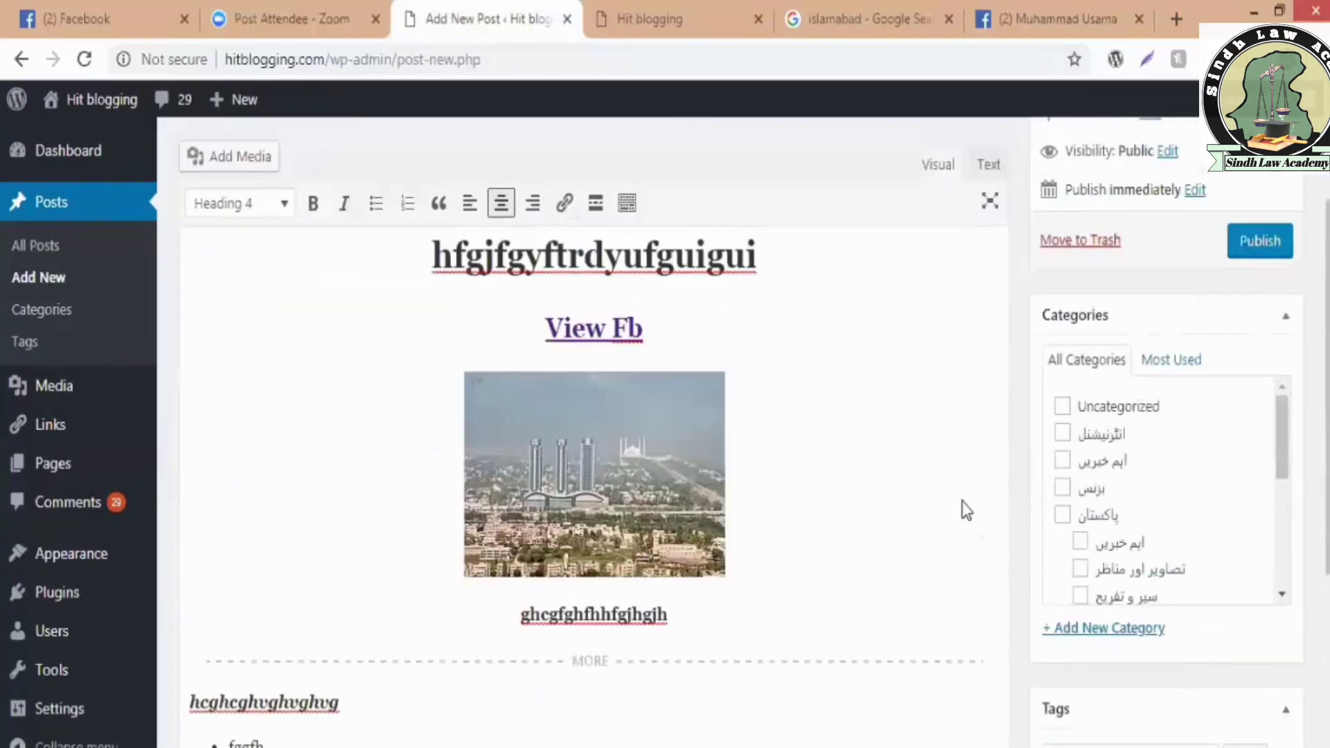
pyautogui.scroll(-6, 1205, 551)
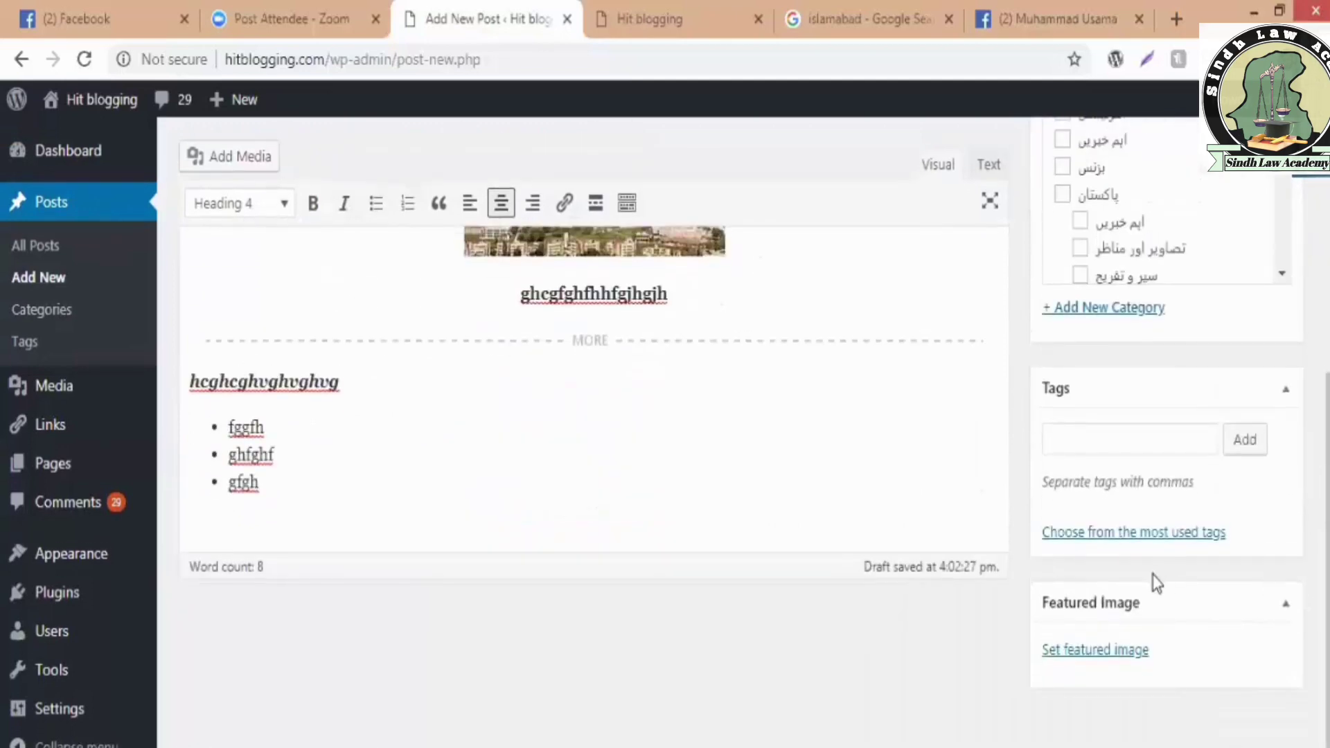
pyautogui.scroll(7, 1179, 622)
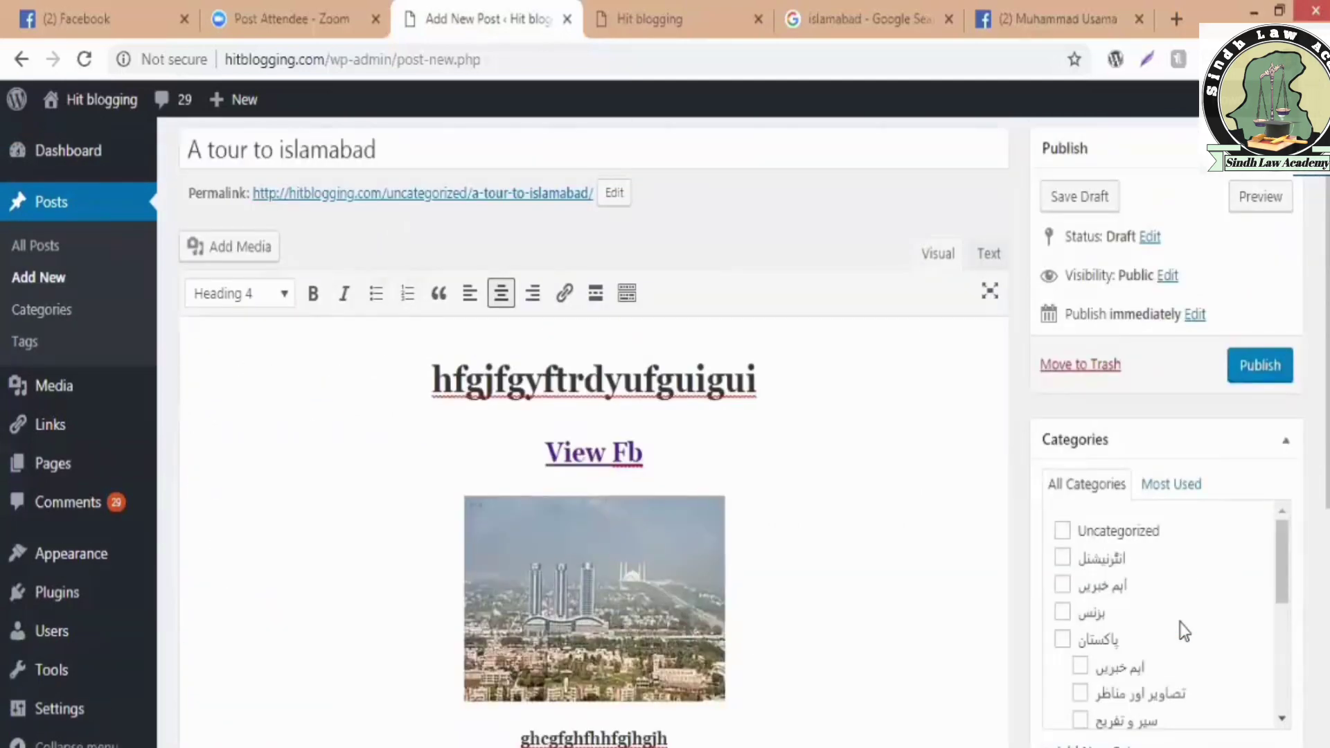
pyautogui.scroll(-2, 1212, 659)
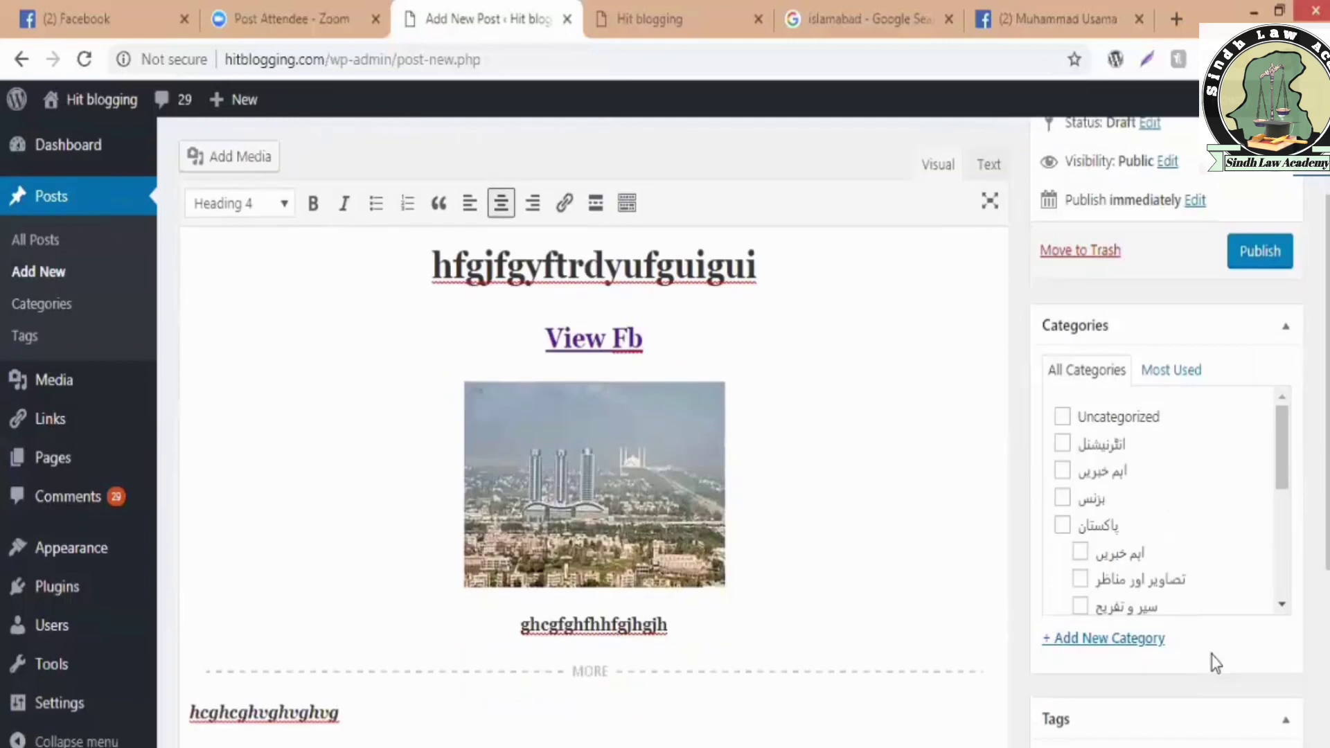
pyautogui.click(1145, 640)
pyautogui.scroll(-2, 1141, 582)
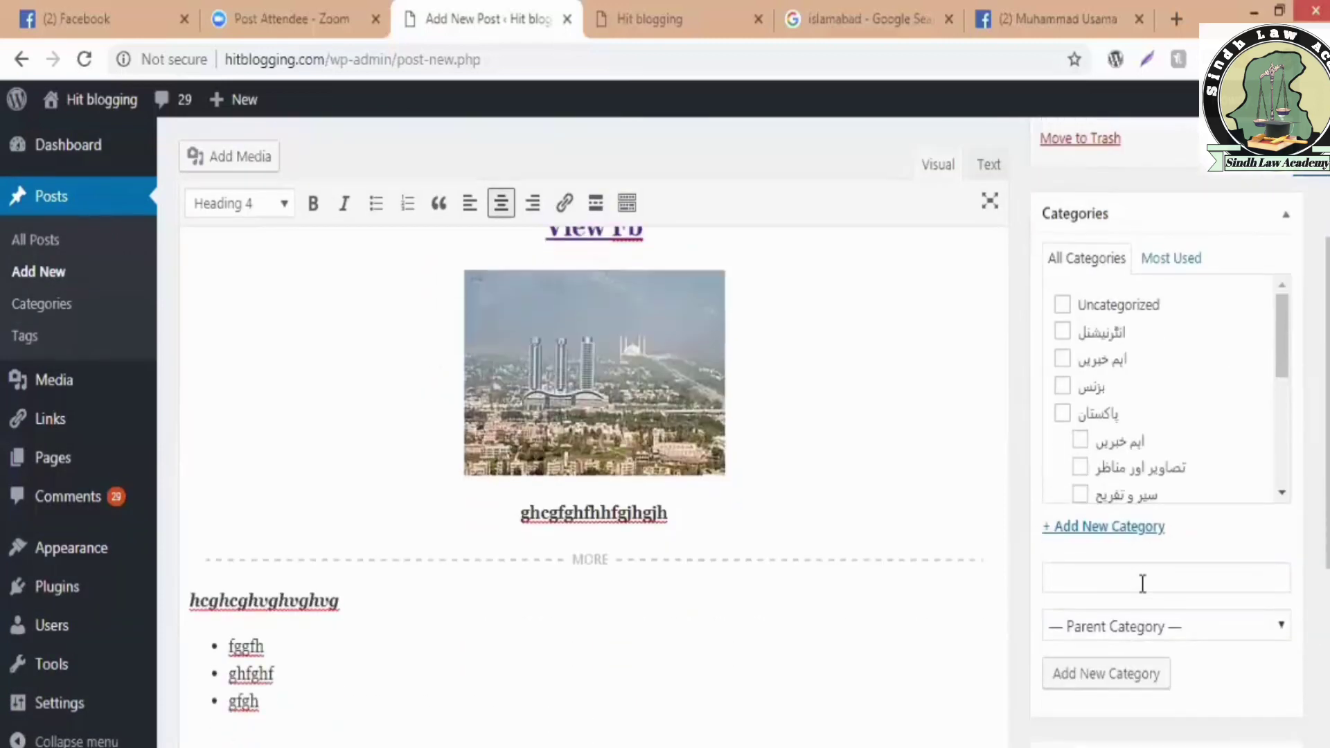
pyautogui.click(1141, 576)
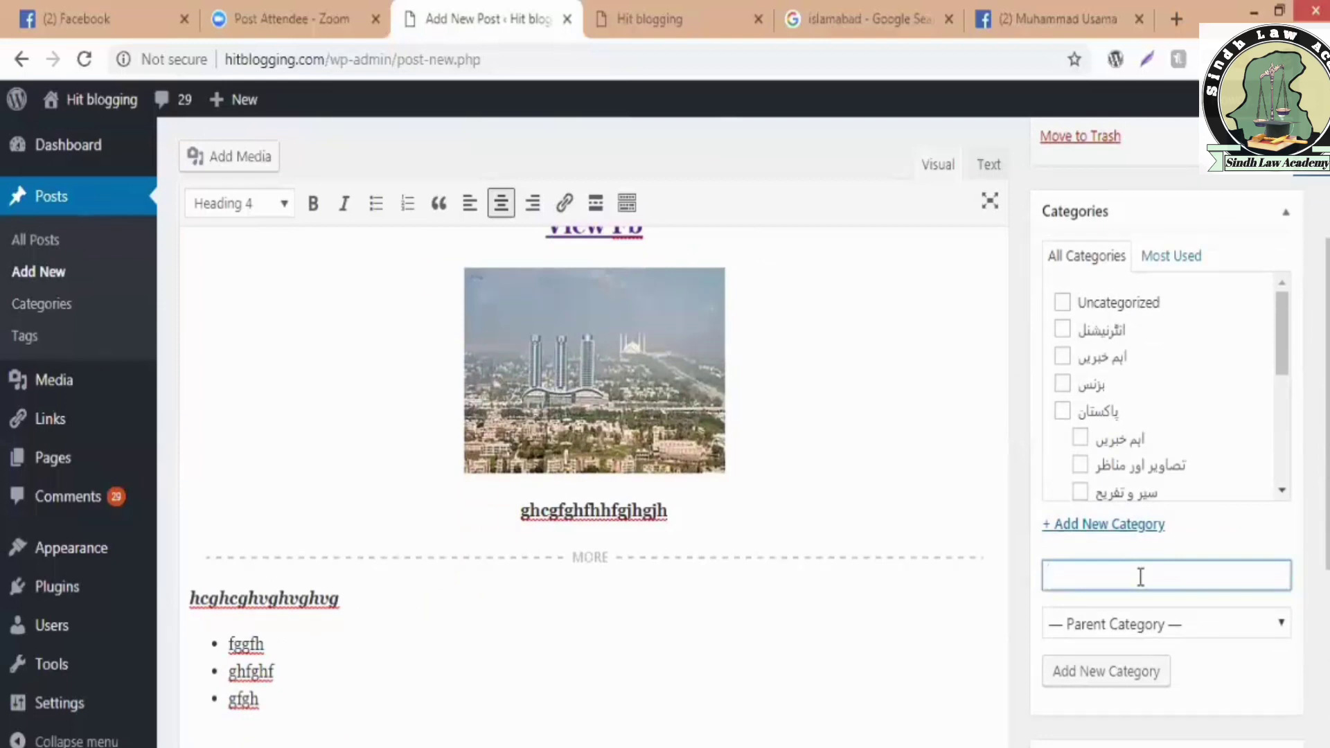
pyautogui.write('Tourism')
pyautogui.scroll(-2, 1157, 601)
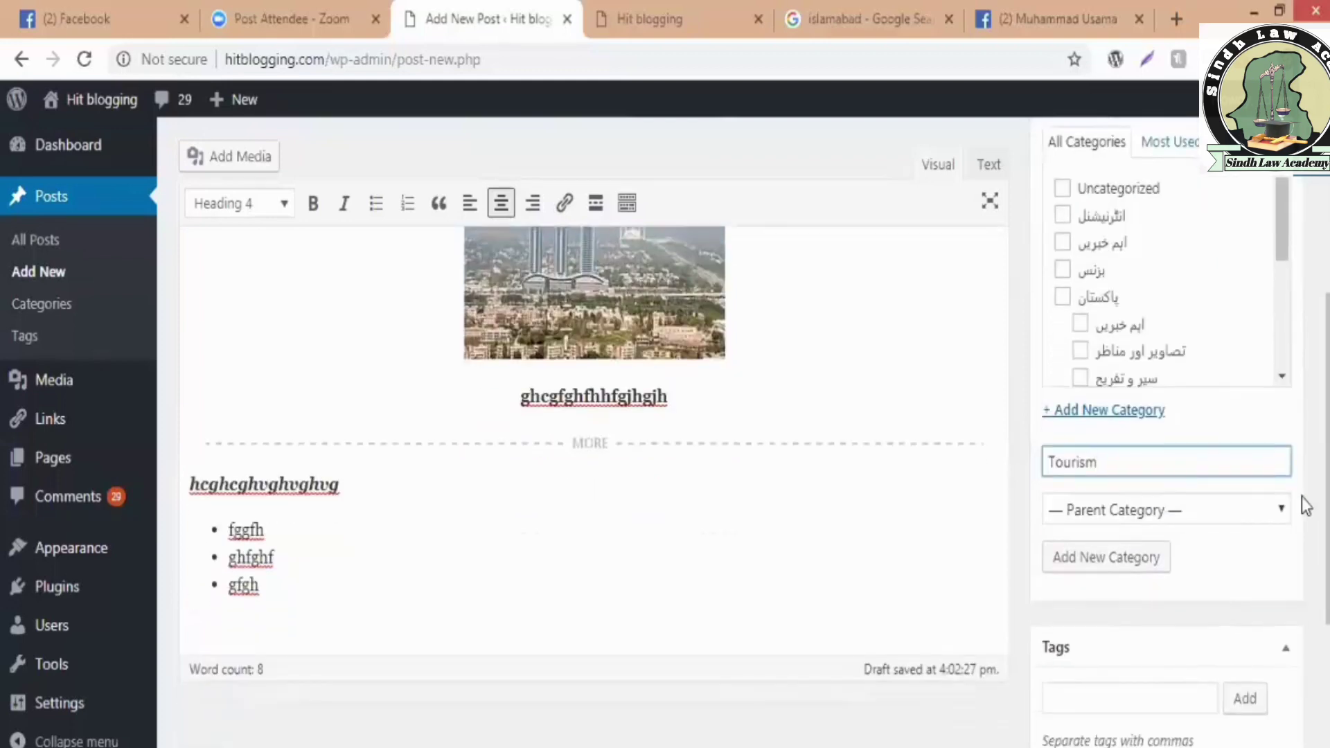
pyautogui.click(1265, 517)
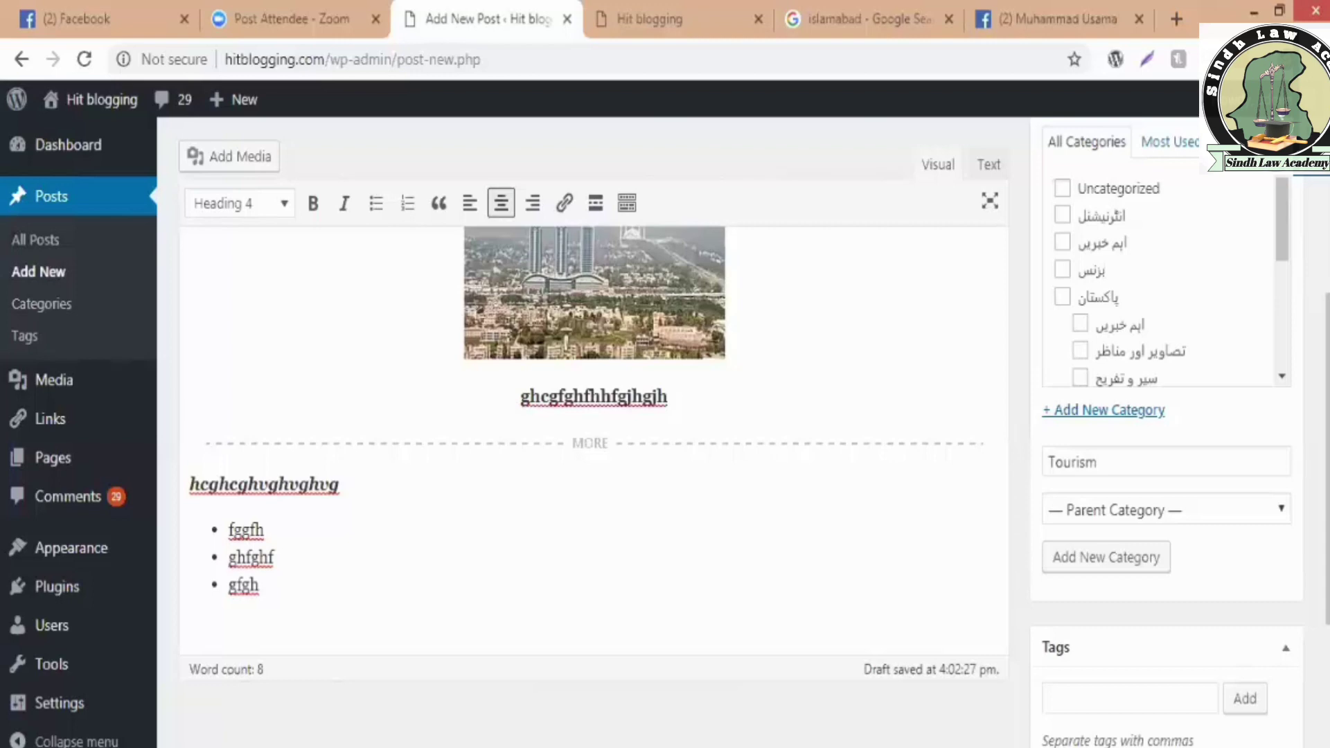
pyautogui.click(1280, 507)
pyautogui.click(1274, 508)
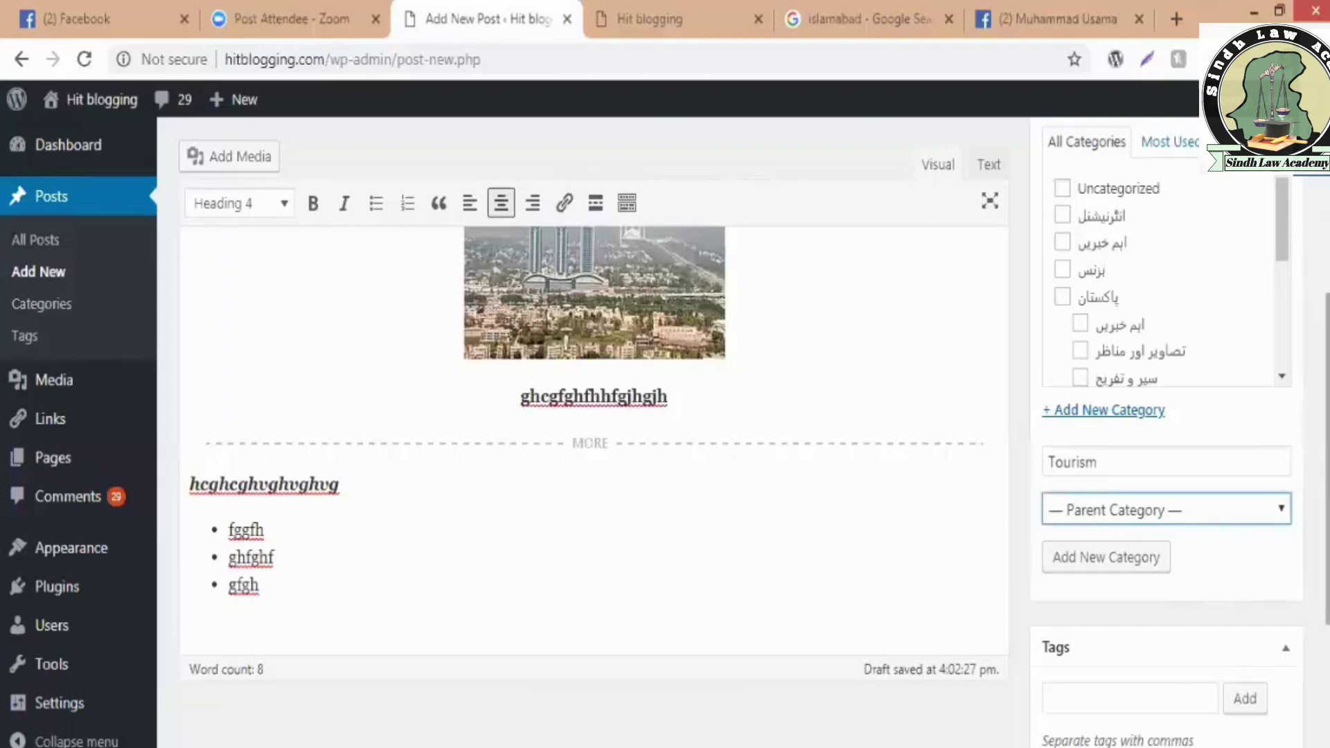
# Add a new category named Islamabad with Tourism as its parent category
pyautogui.write('is')
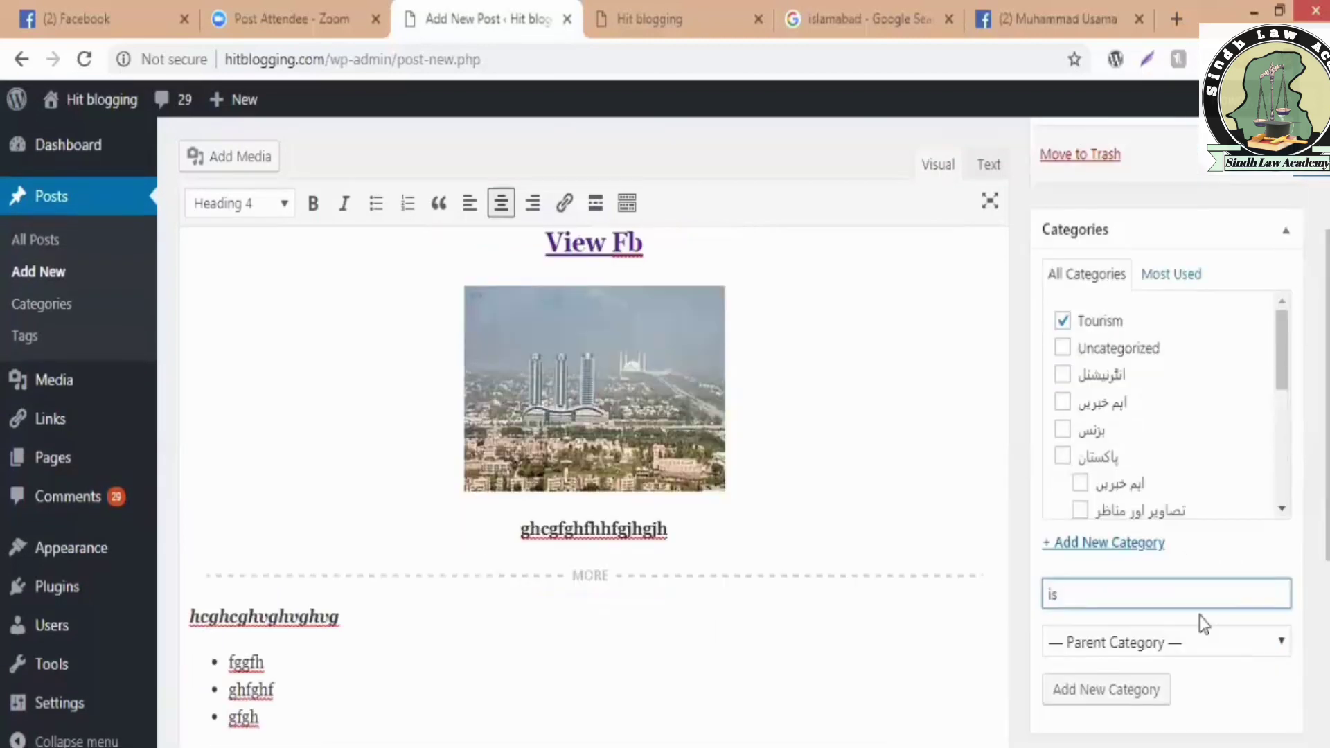
pyautogui.scroll(-1, 1200, 615)
pyautogui.doubleClick(1055, 526)
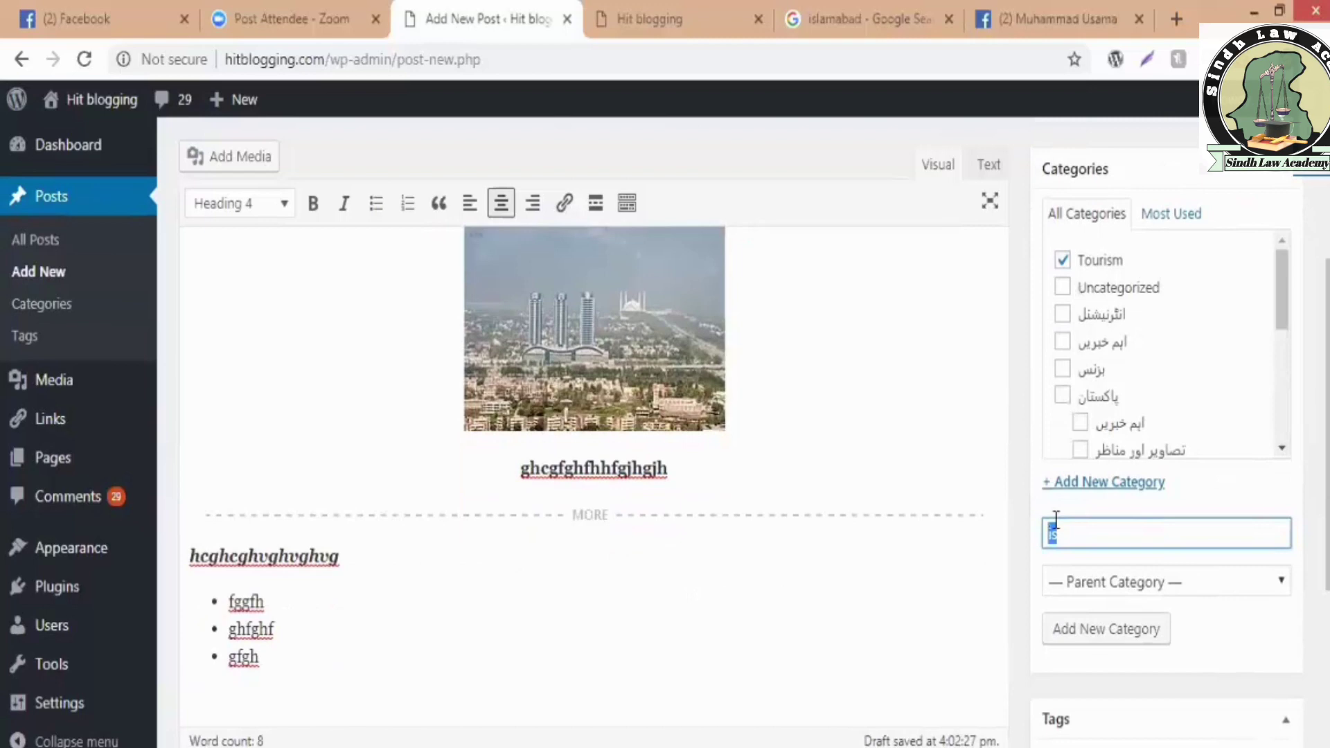
pyautogui.write('Islamabad')
pyautogui.click(1129, 595)
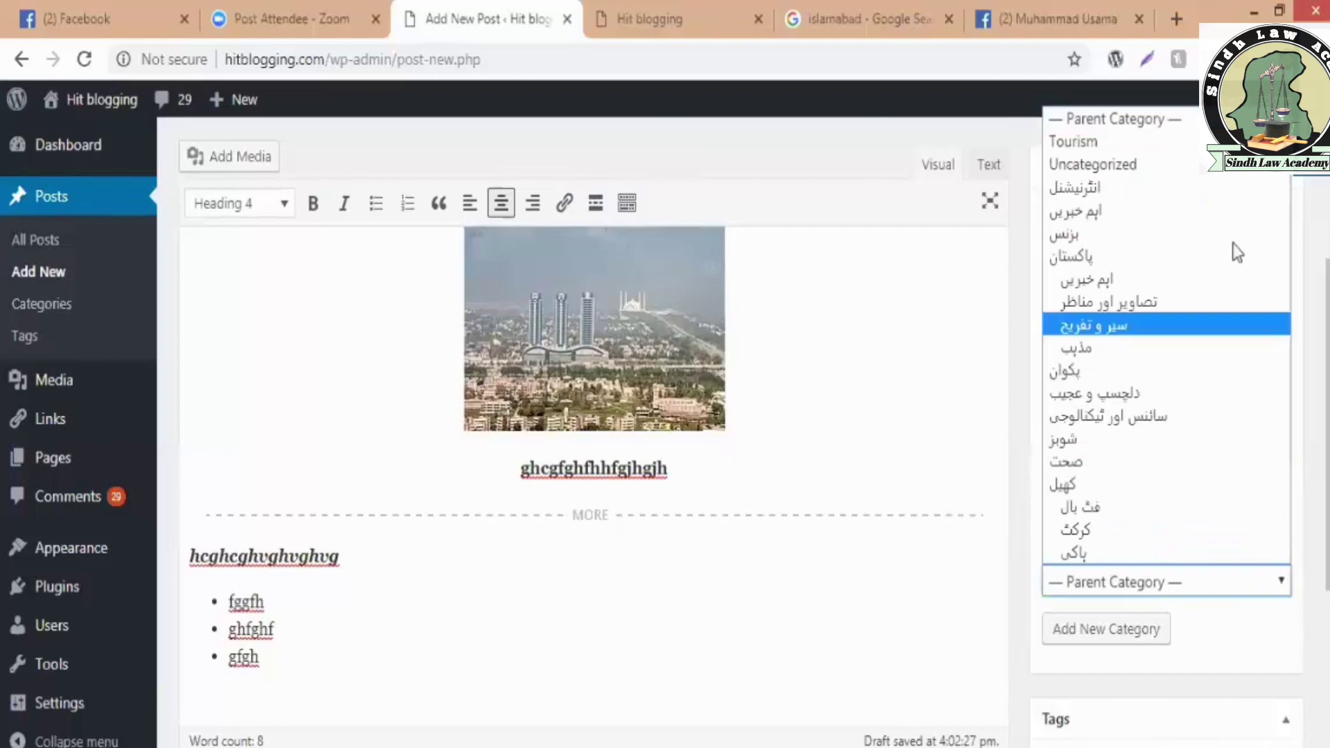
pyautogui.click(1137, 142)
pyautogui.click(1168, 632)
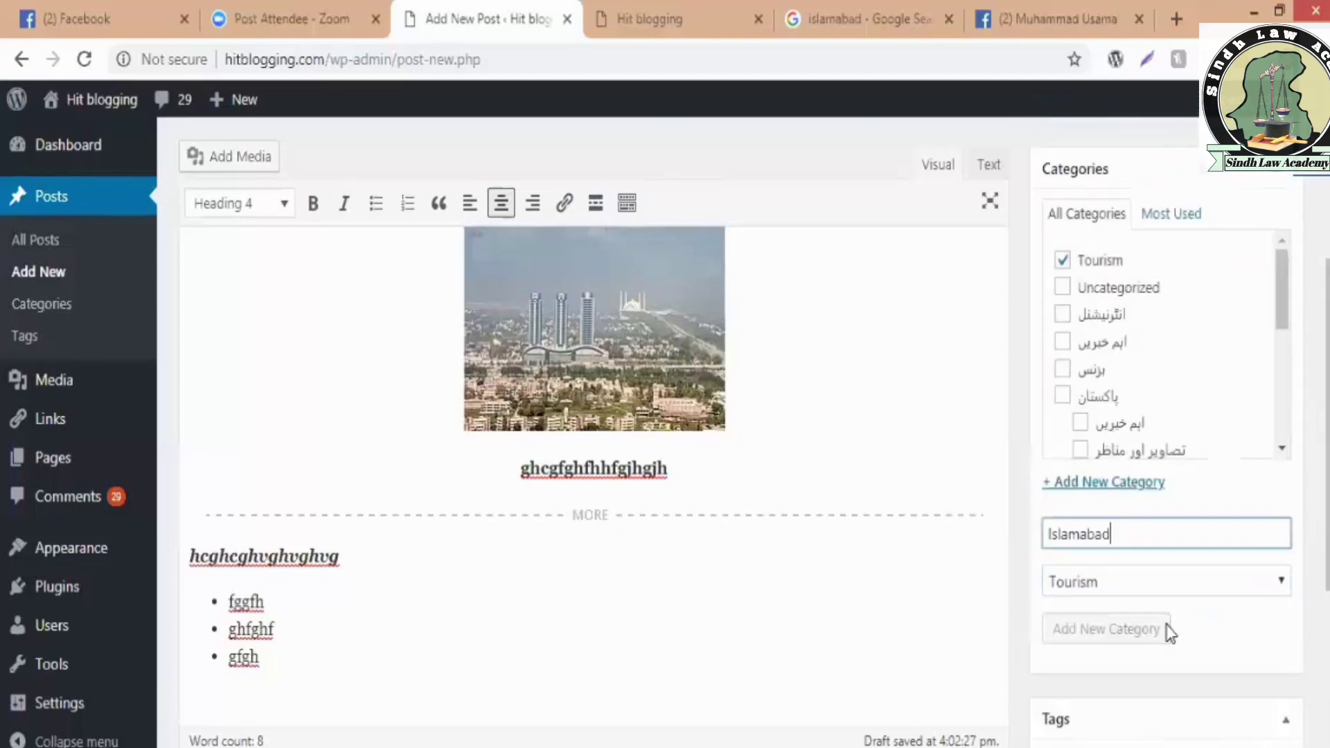
pyautogui.click(1327, 428)
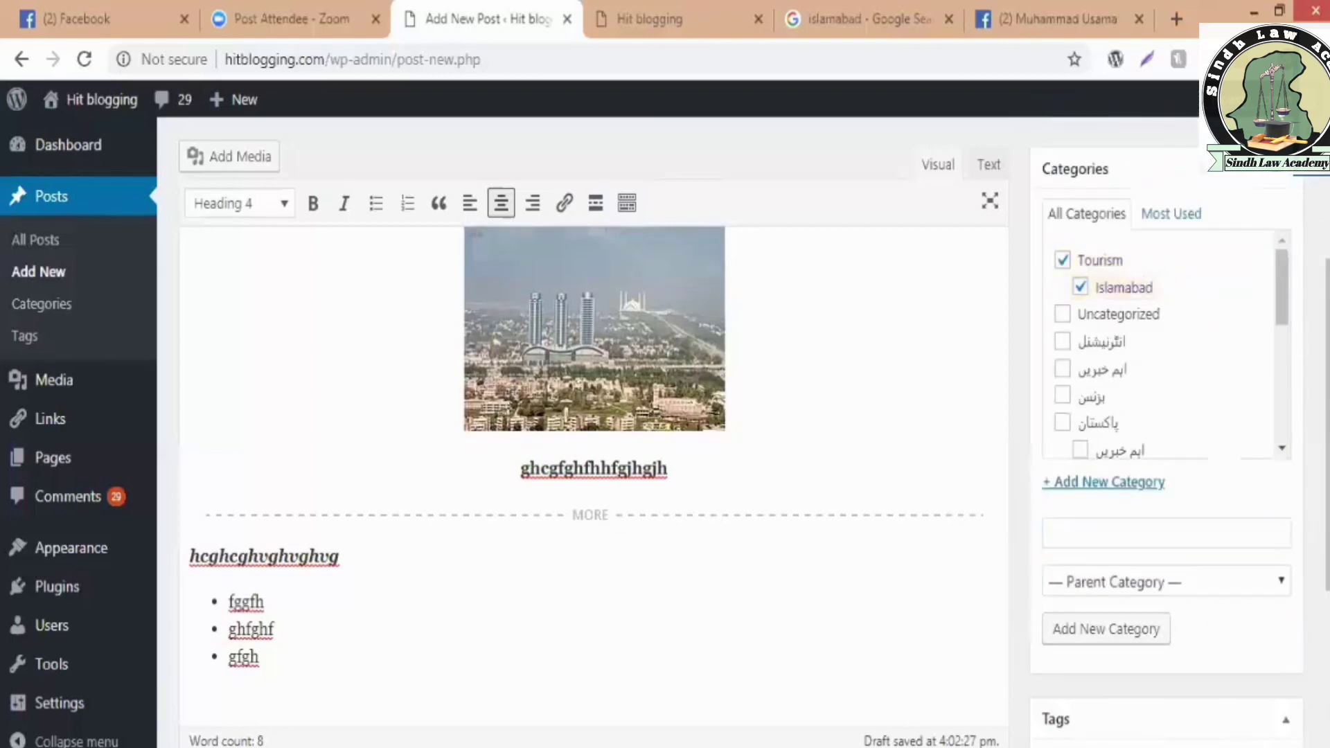
# Look up Google search suggestions for "islamabad best places" in a new browser tab as tag ideas
pyautogui.scroll(1, 1158, 411)
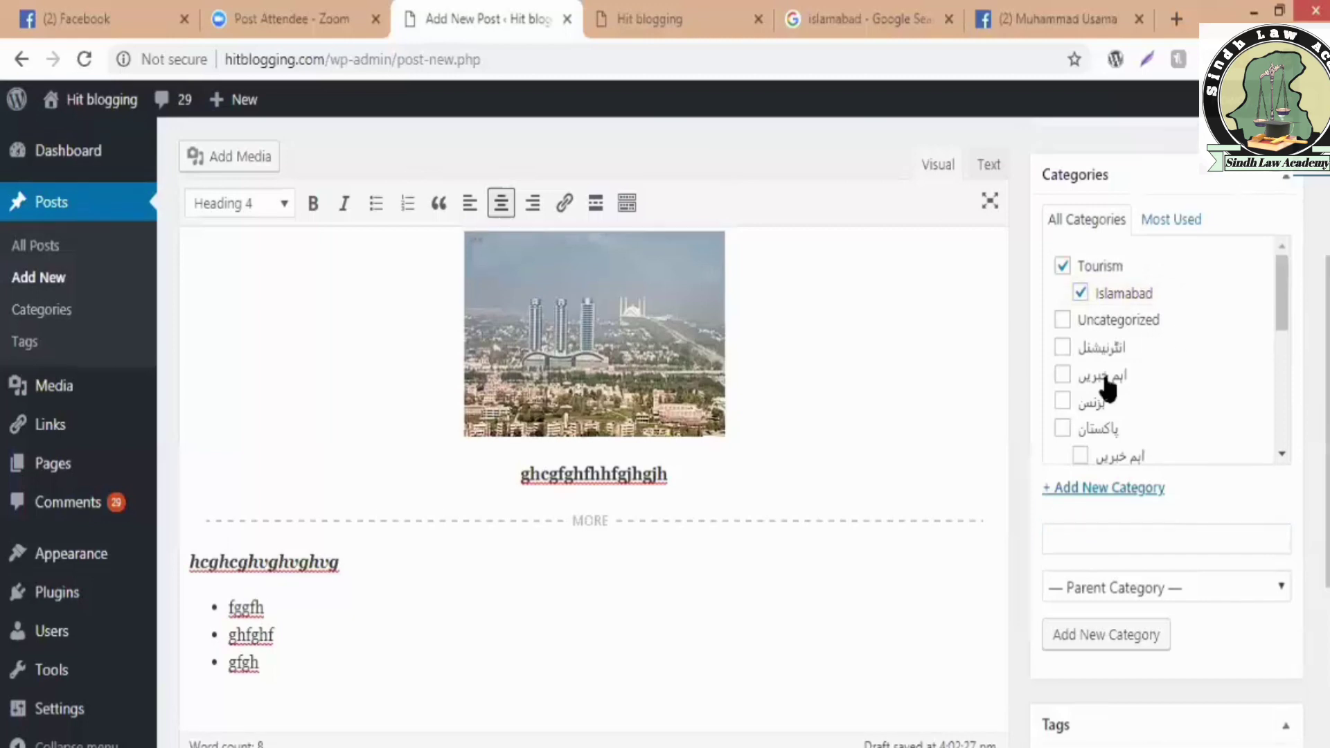
pyautogui.scroll(2, 1104, 380)
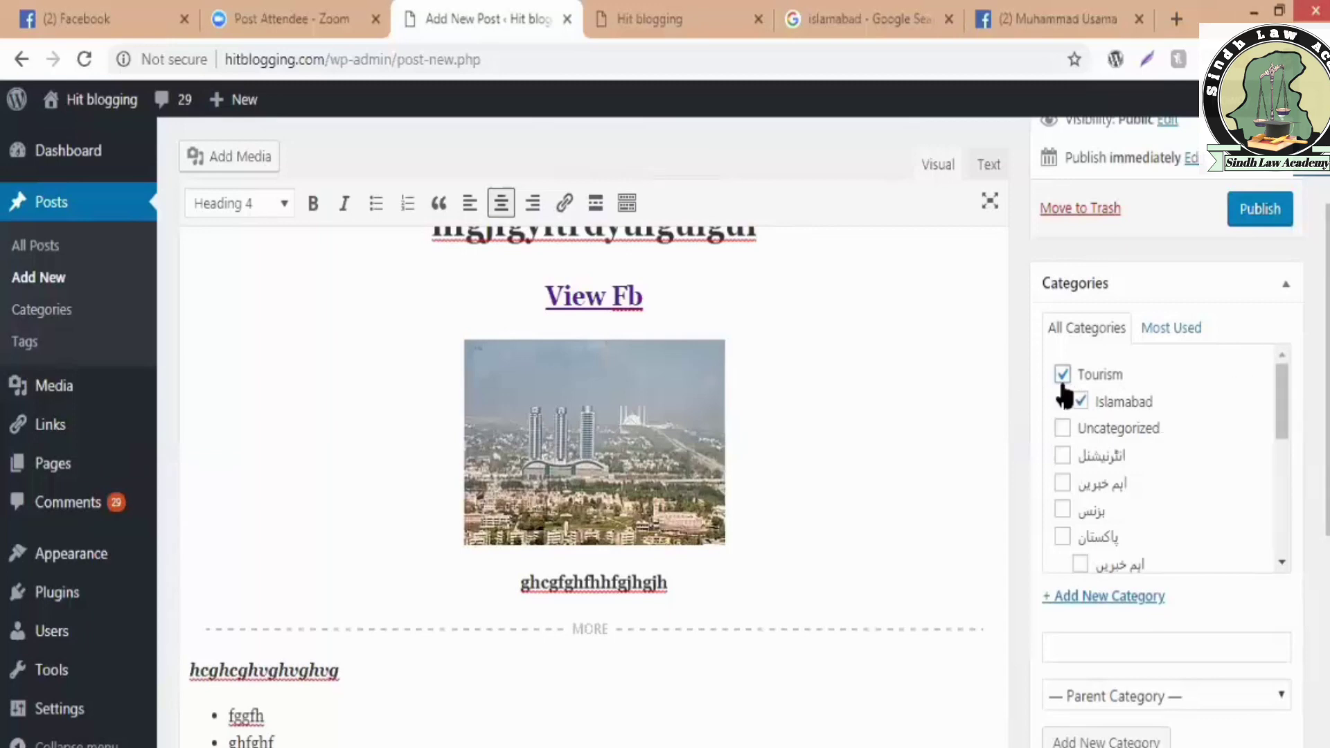
pyautogui.scroll(-5, 1298, 385)
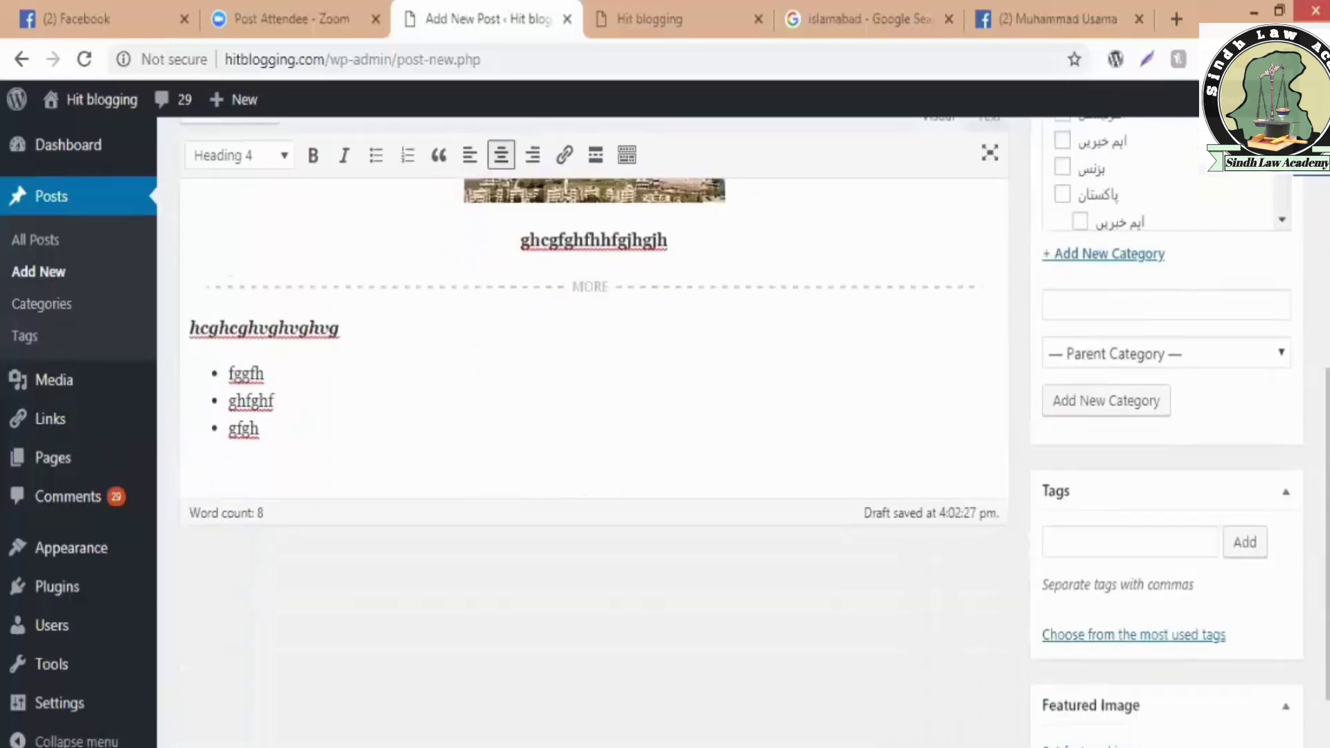
pyautogui.click(1157, 546)
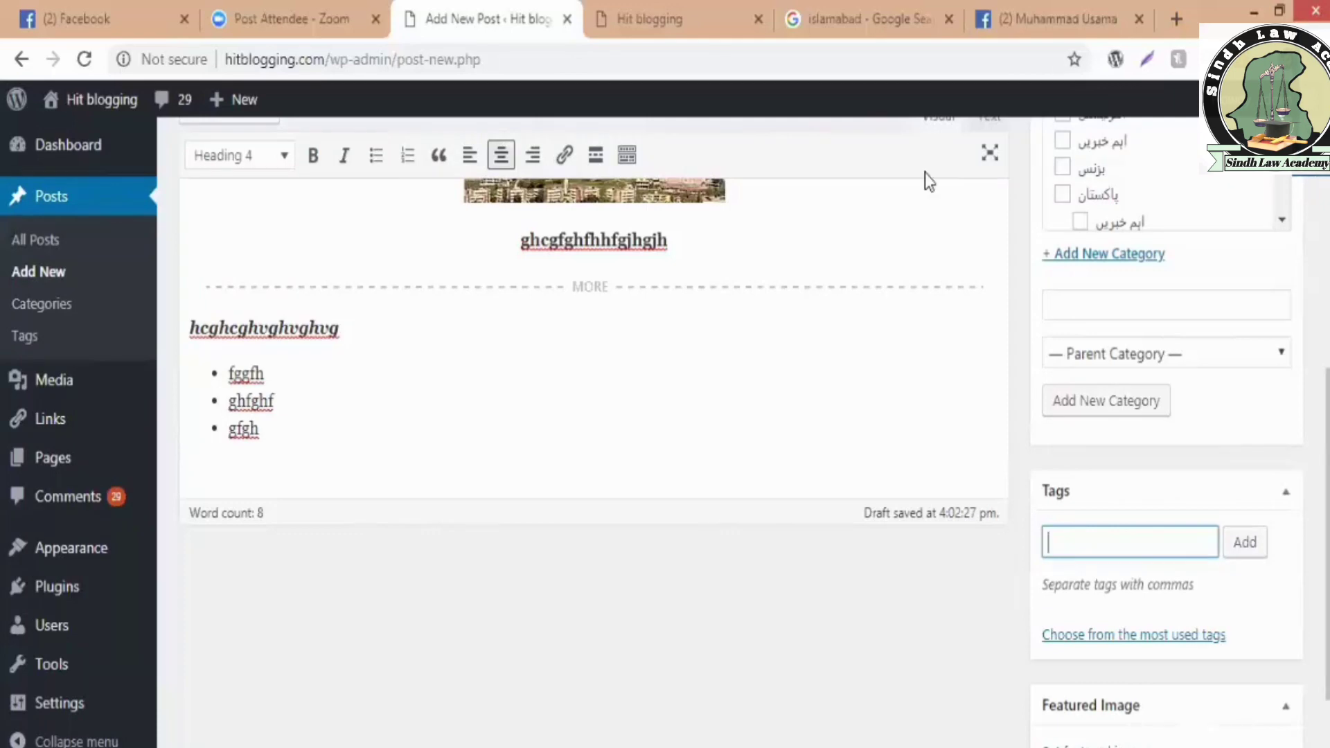
pyautogui.click(1176, 19)
pyautogui.write('is')
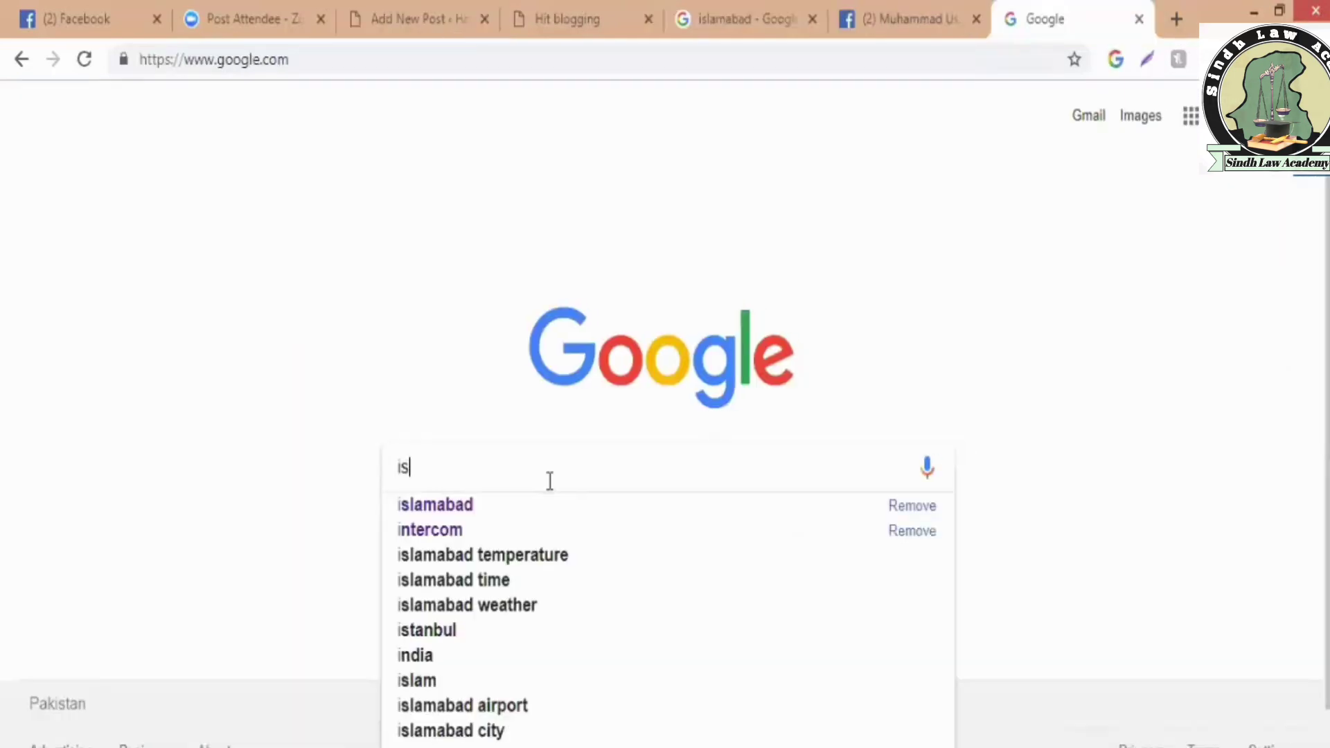
pyautogui.write('lamabad best plac')
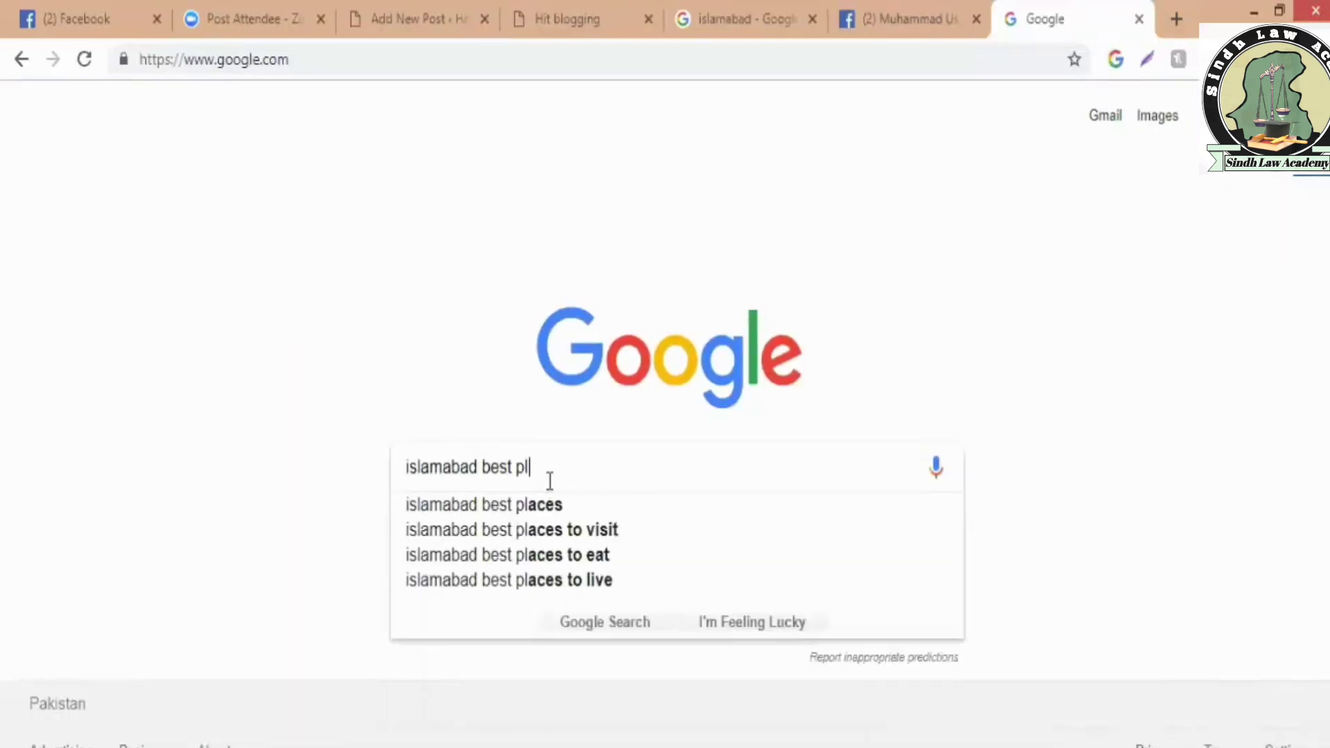
pyautogui.write('es')
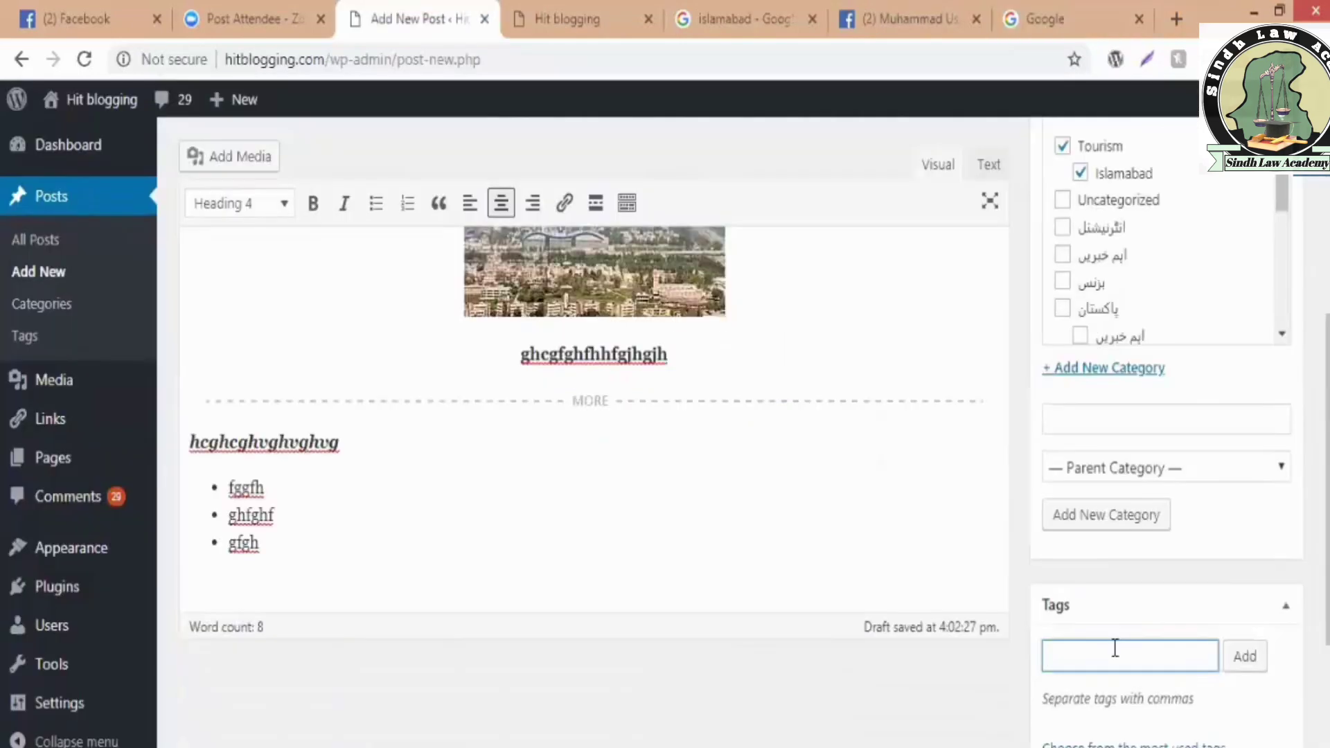
# Add the tags "islamabad" and "damn koh" to the post
pyautogui.write('islamabad')
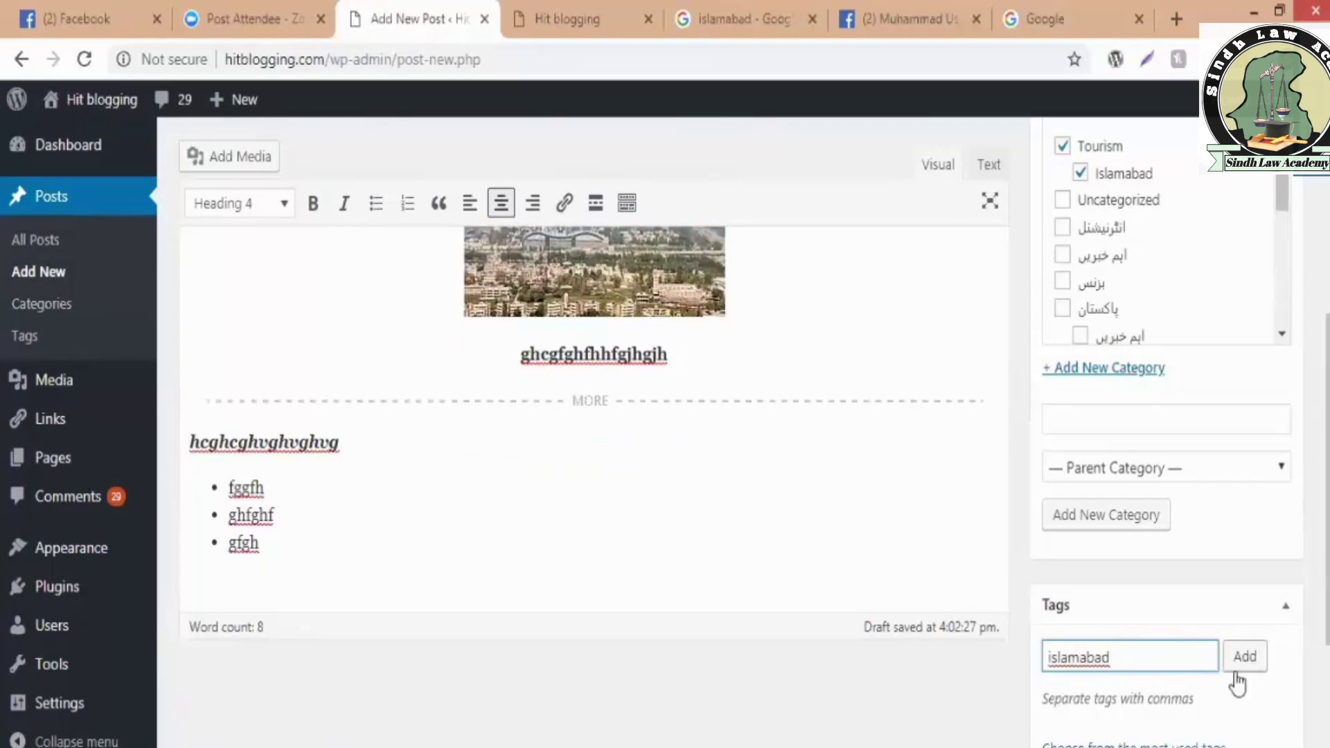
pyautogui.click(1237, 676)
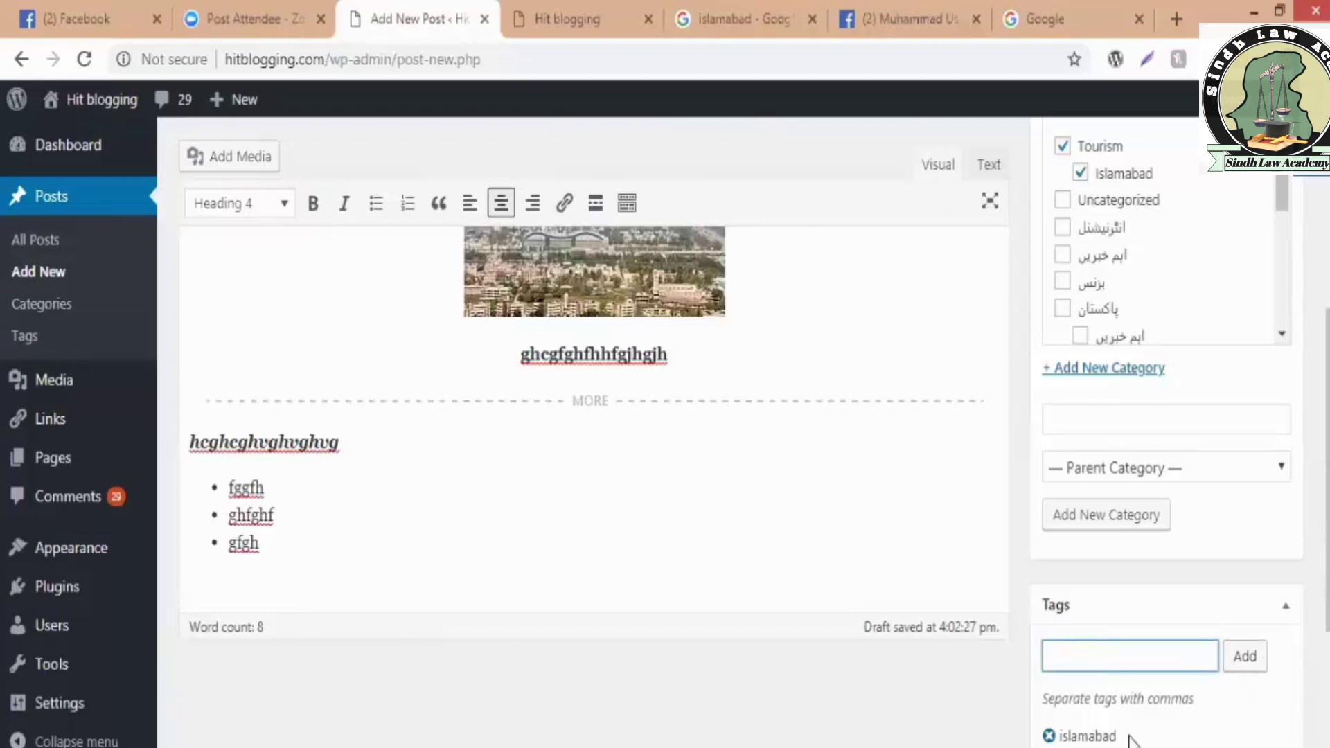
pyautogui.write('damn koh')
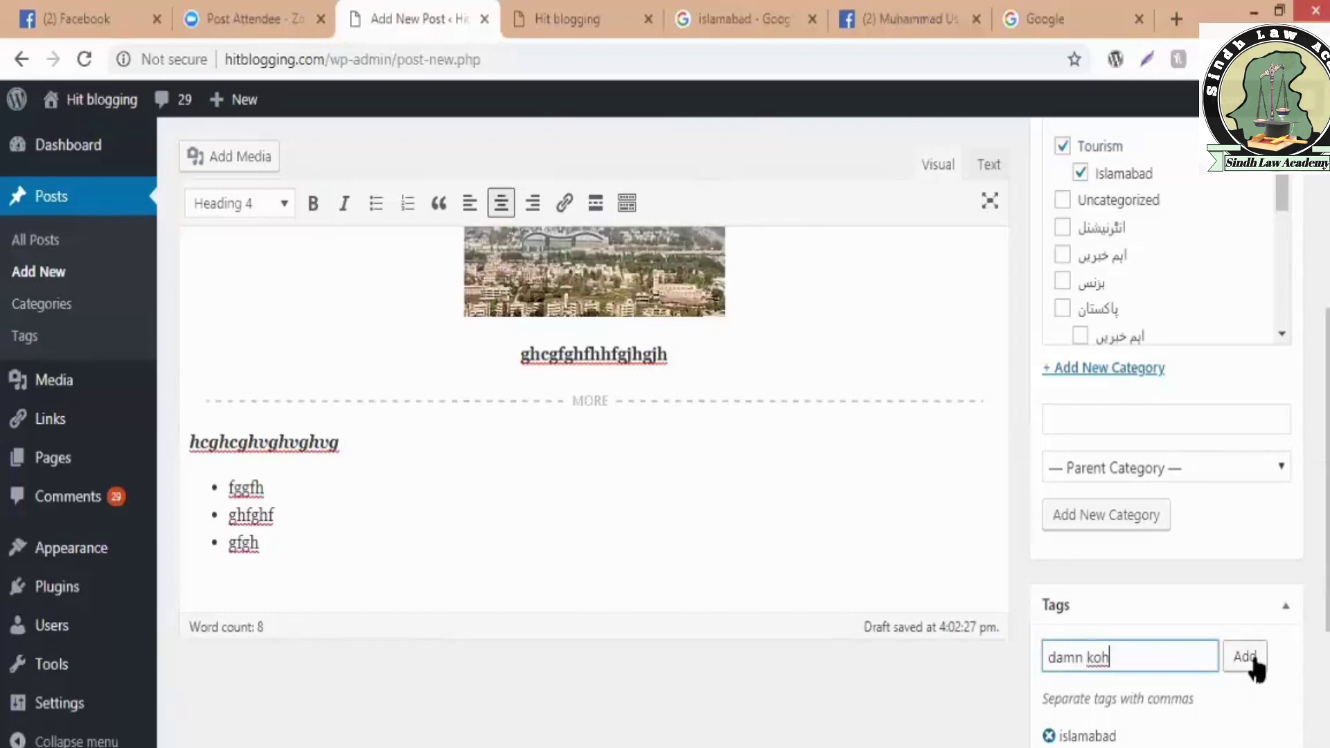
pyautogui.click(1254, 665)
pyautogui.scroll(-3, 1294, 679)
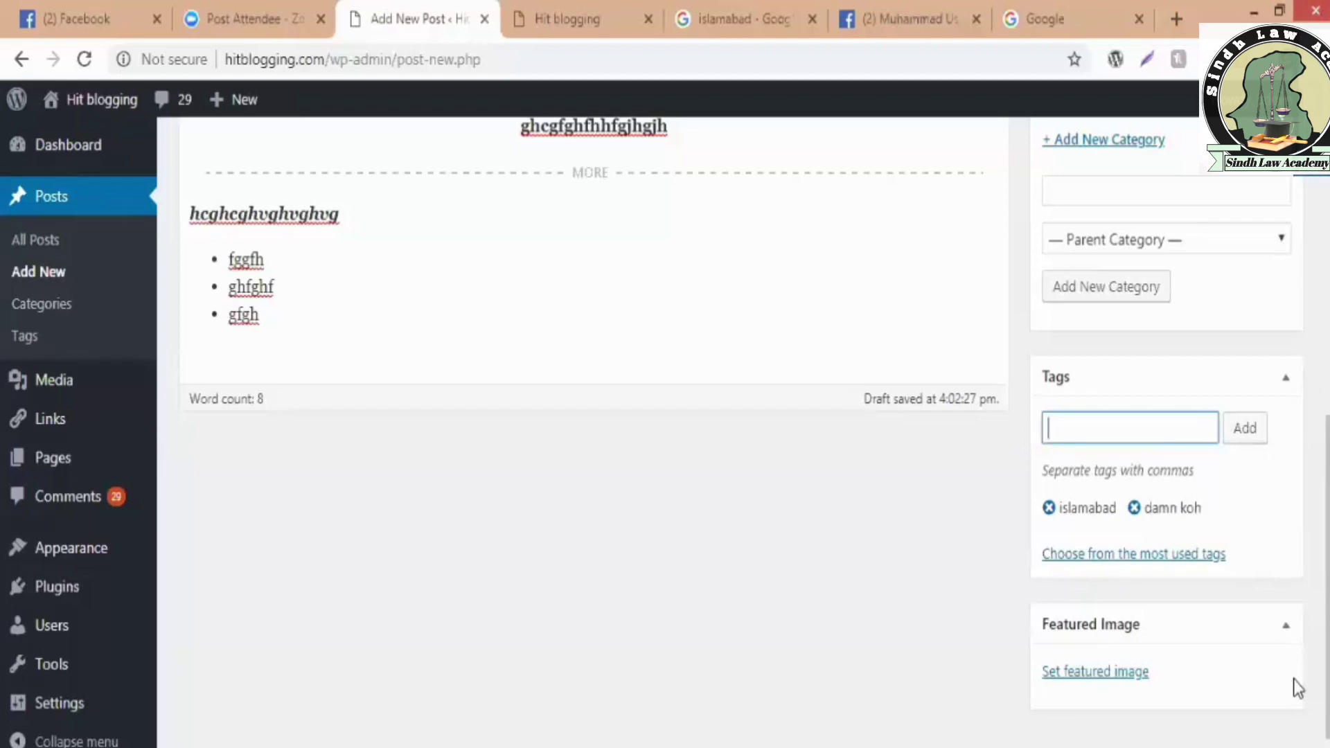
# Review the post's inserted image, category list, tags and featured image setting in the editor
pyautogui.scroll(10, 853, 511)
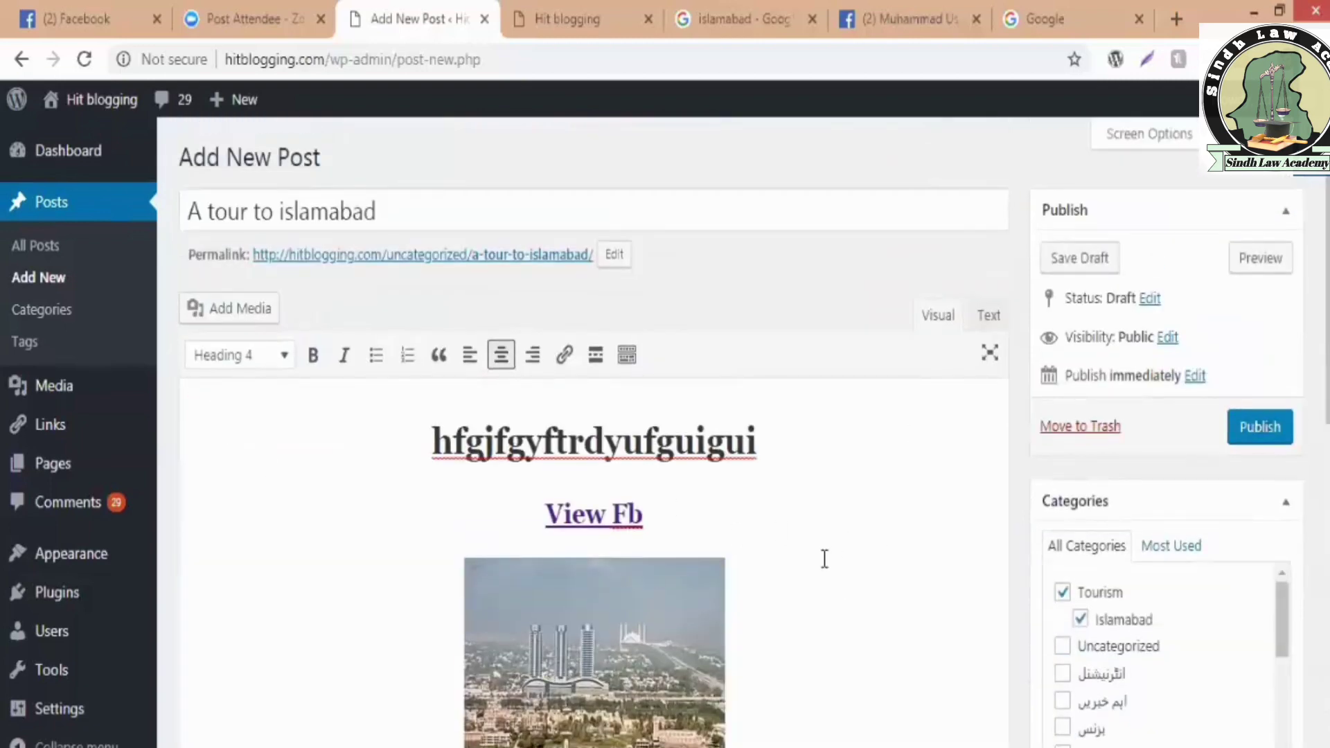
pyautogui.scroll(-10, 837, 527)
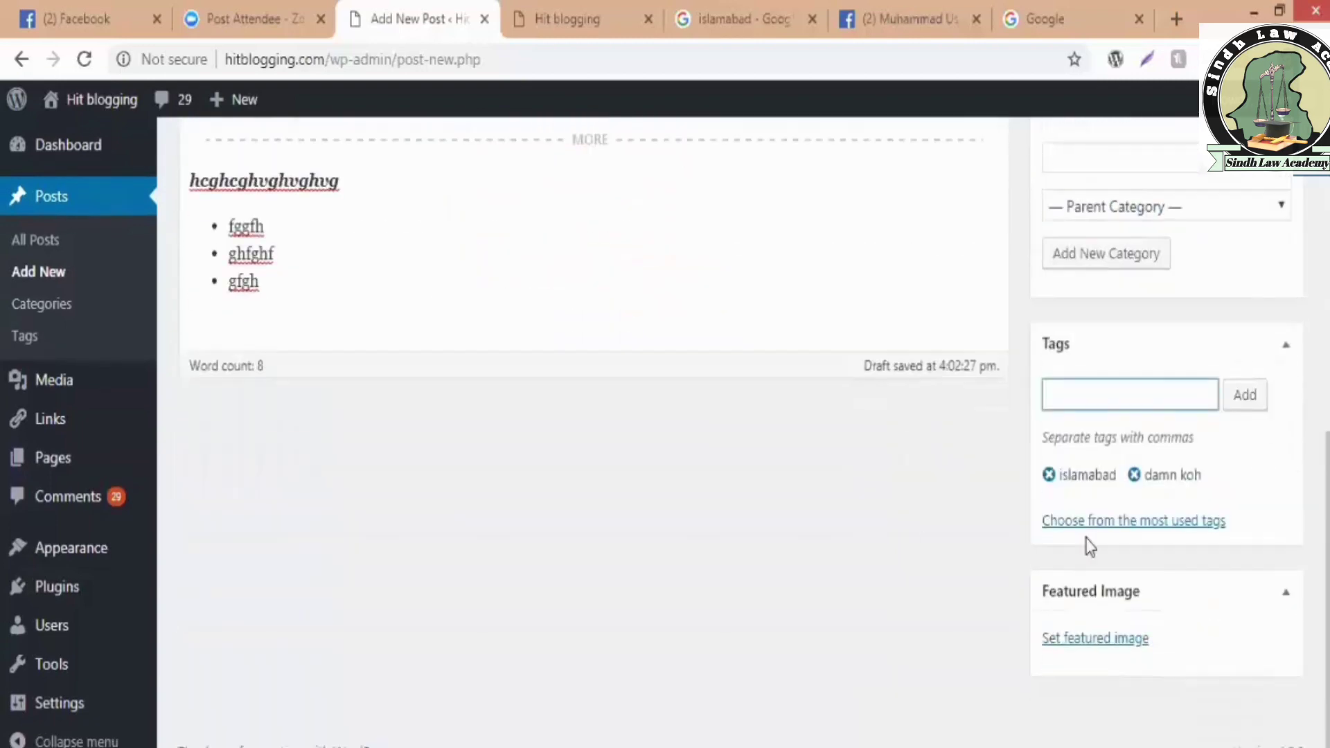
pyautogui.scroll(8, 1287, 483)
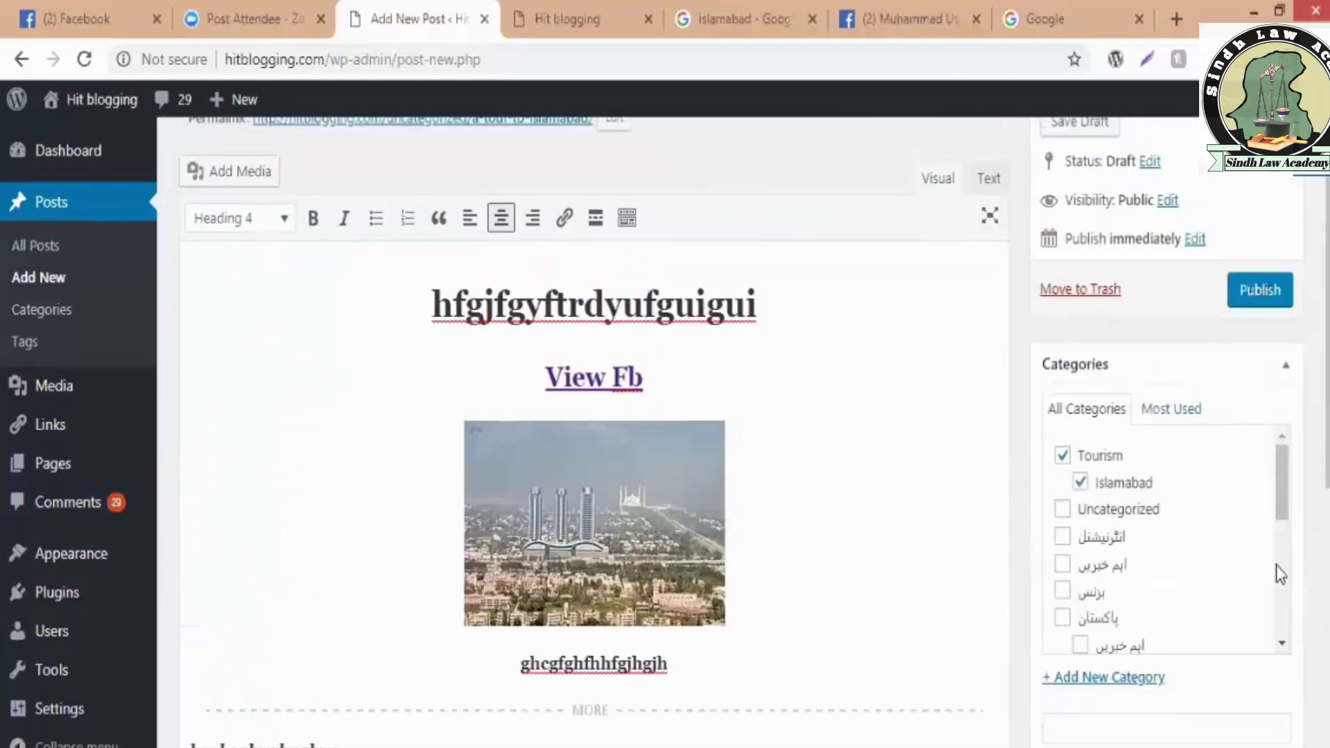
pyautogui.scroll(-5, 1276, 565)
pyautogui.scroll(-6, 1302, 600)
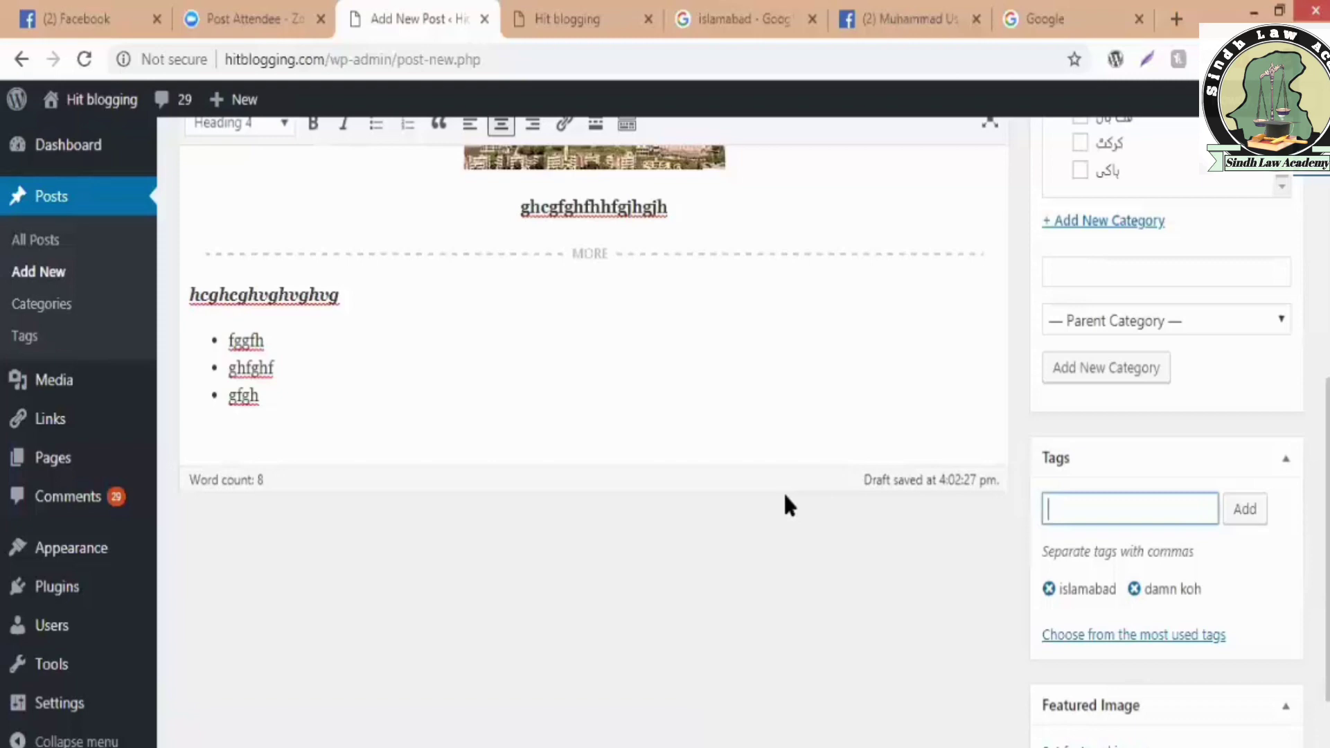
pyautogui.scroll(6, 772, 466)
pyautogui.scroll(1, 594, 429)
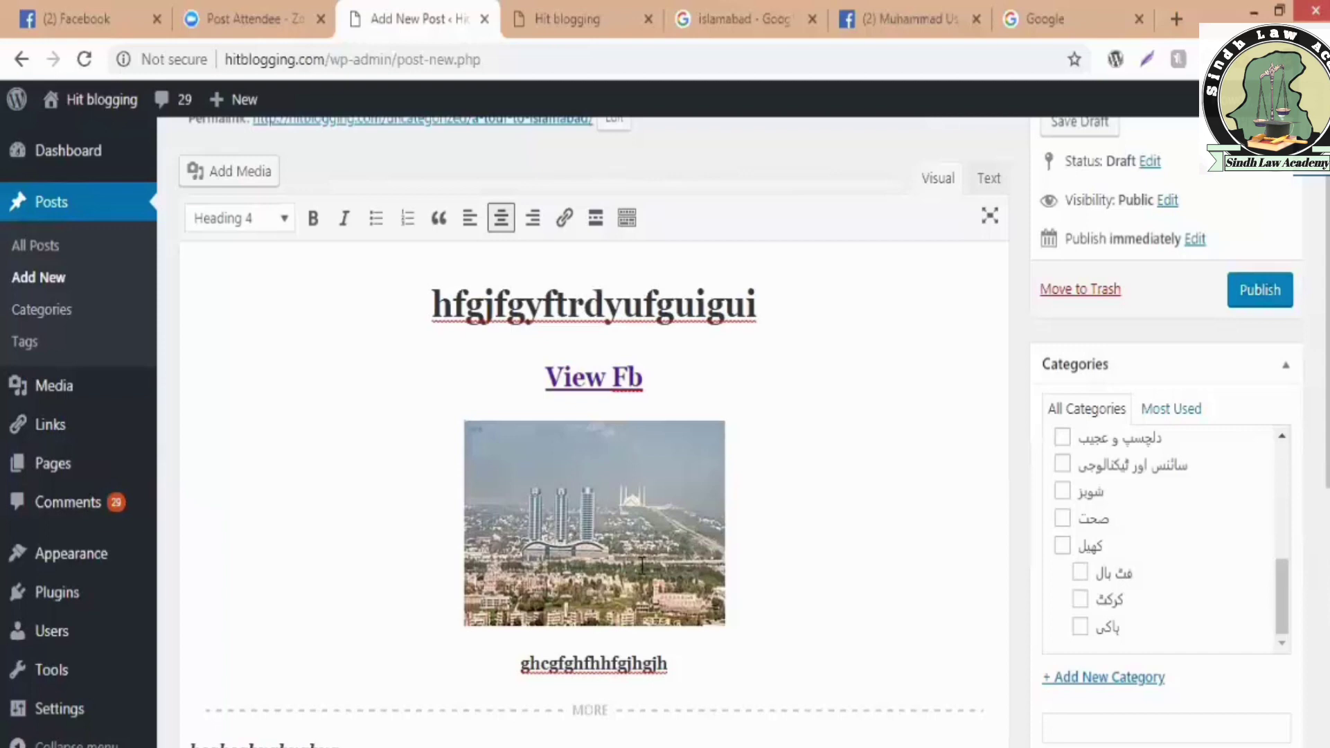
pyautogui.click(586, 562)
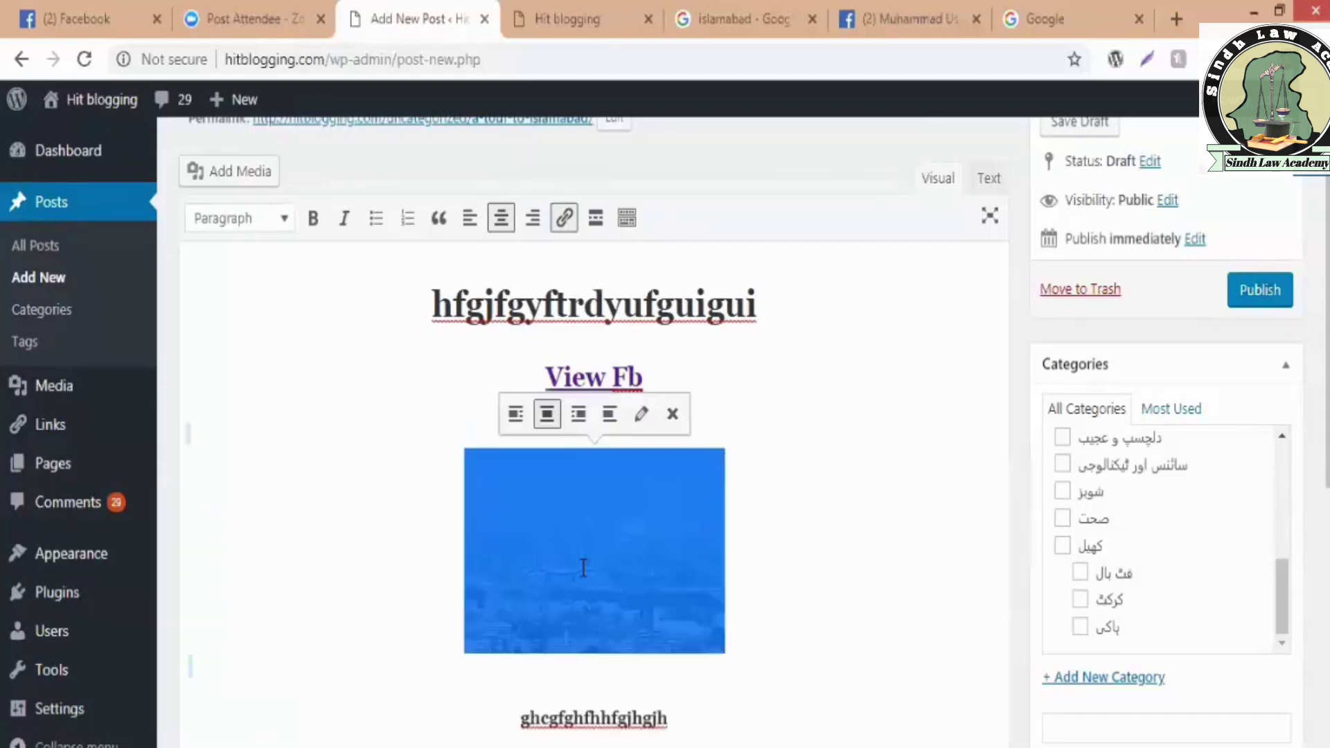
pyautogui.scroll(-2, 915, 514)
pyautogui.scroll(-6, 1012, 532)
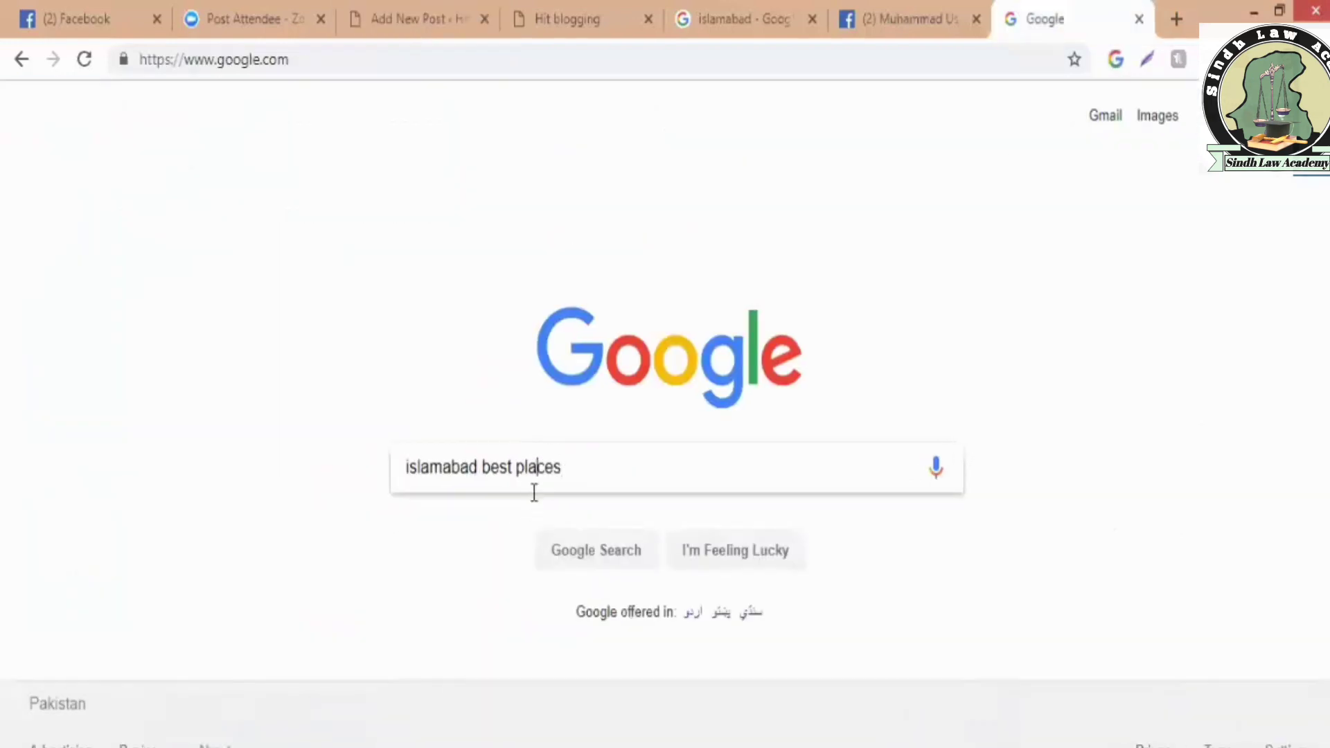
# Switch to the Google tab and search for "damn koh" in place of the previous query
pyautogui.doubleClick(534, 492)
pyautogui.hotkey('ctrl', 'a')
pyautogui.write('m')
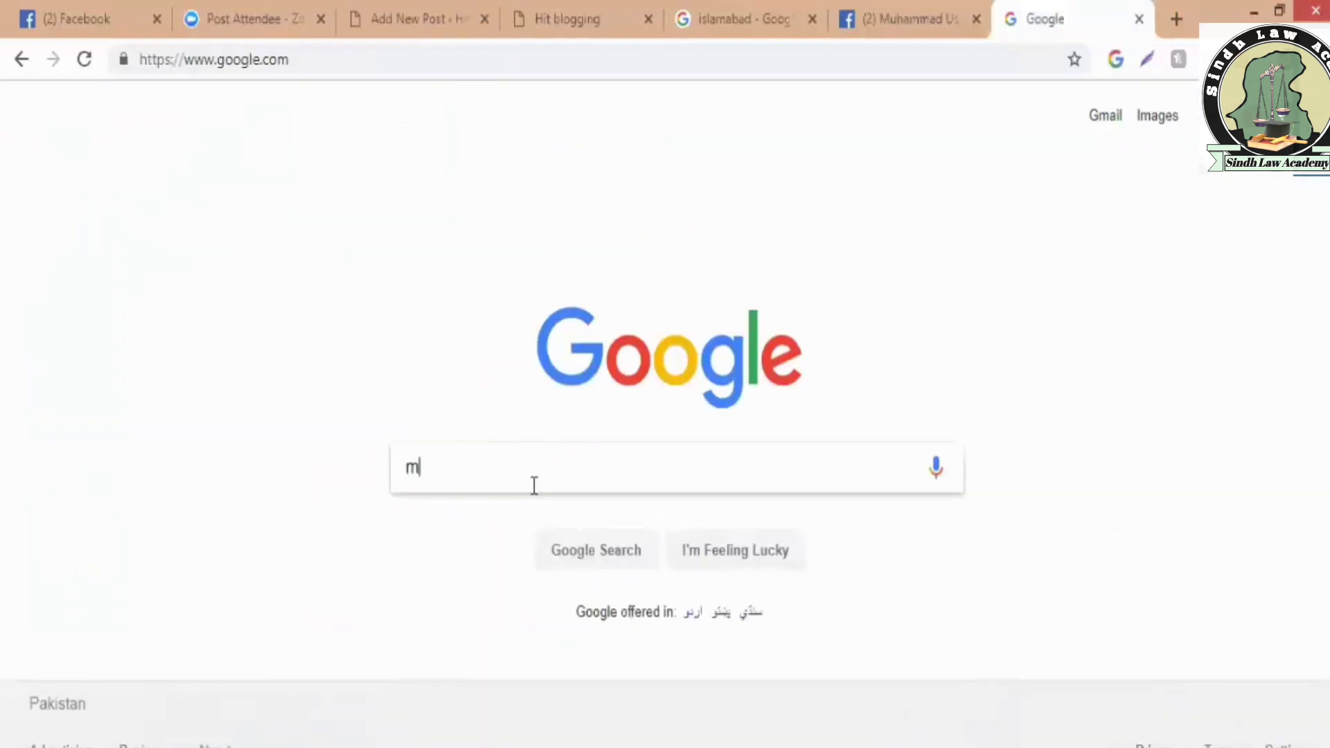
pyautogui.press('BackSpace')
pyautogui.write('da')
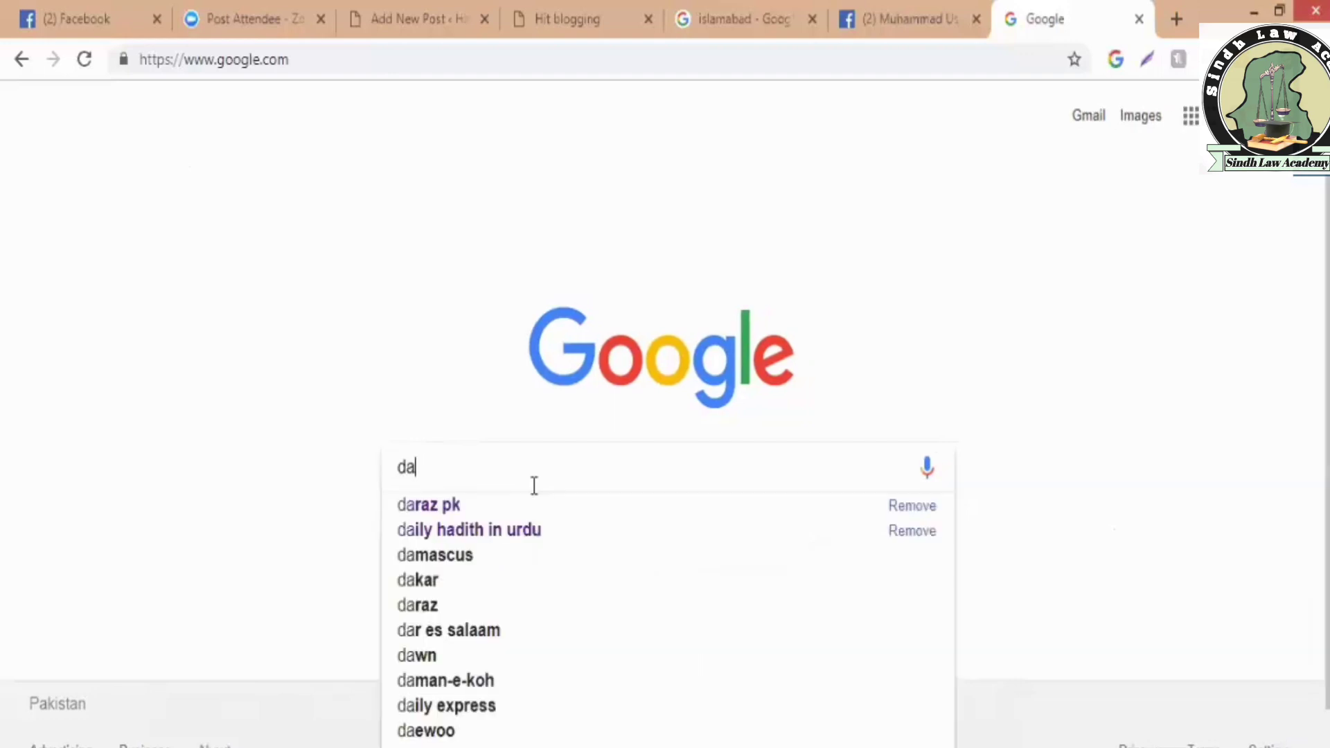
pyautogui.write('mn')
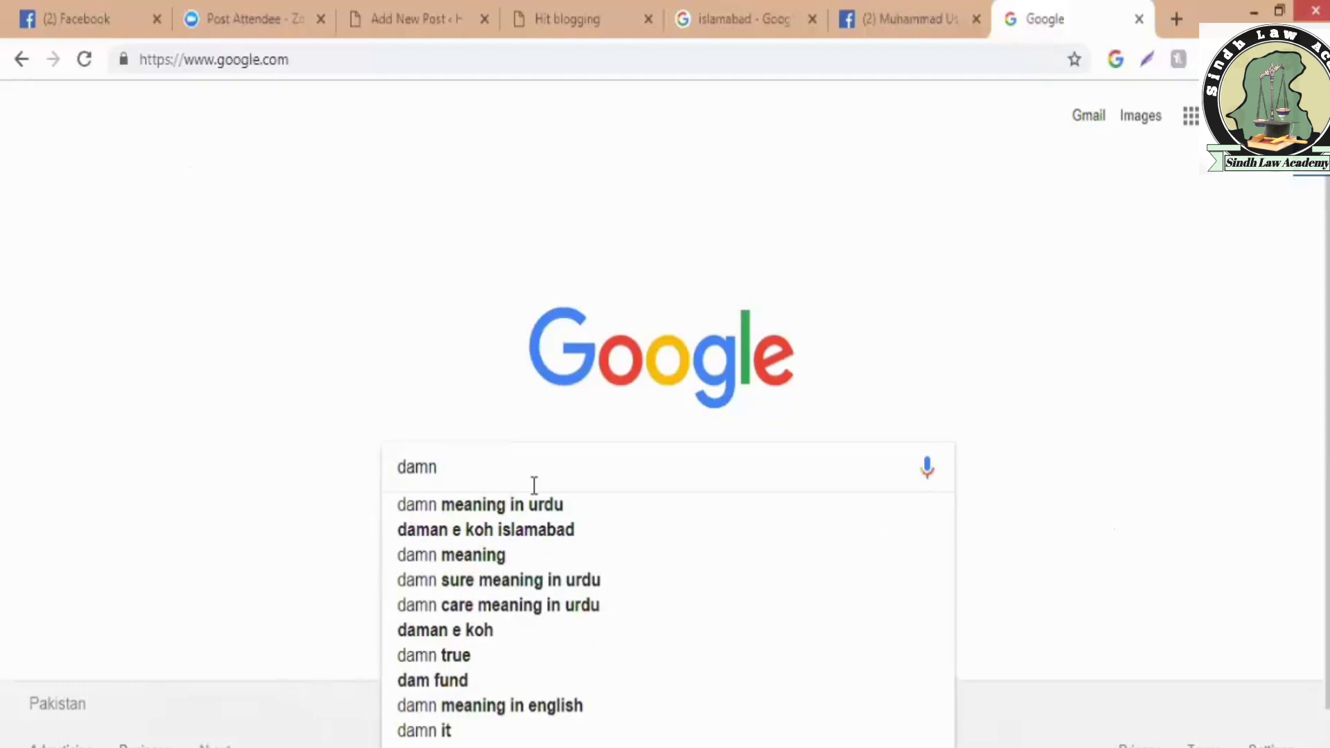
pyautogui.write('koh')
pyautogui.press('Return')
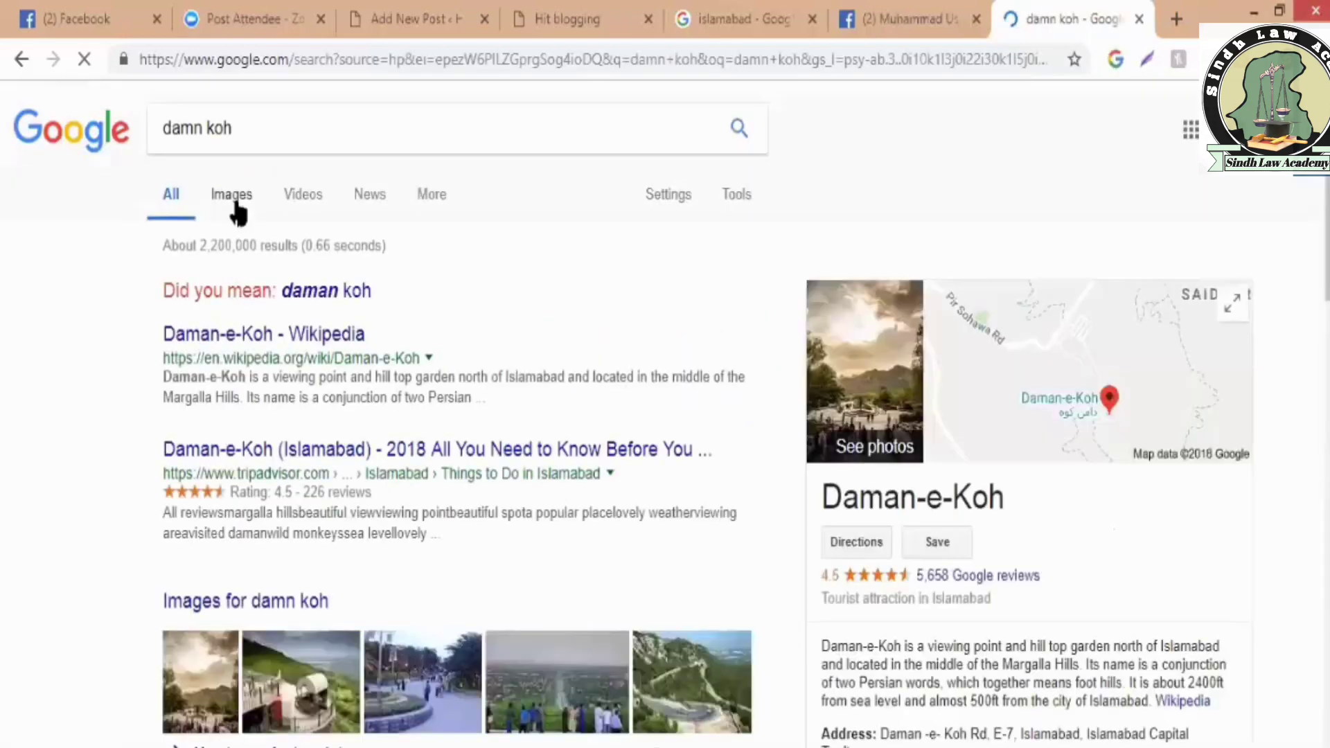
# Show the image results for "damn koh" and open the preview of the TripHobo Daman-e-koh picture
pyautogui.click(234, 203)
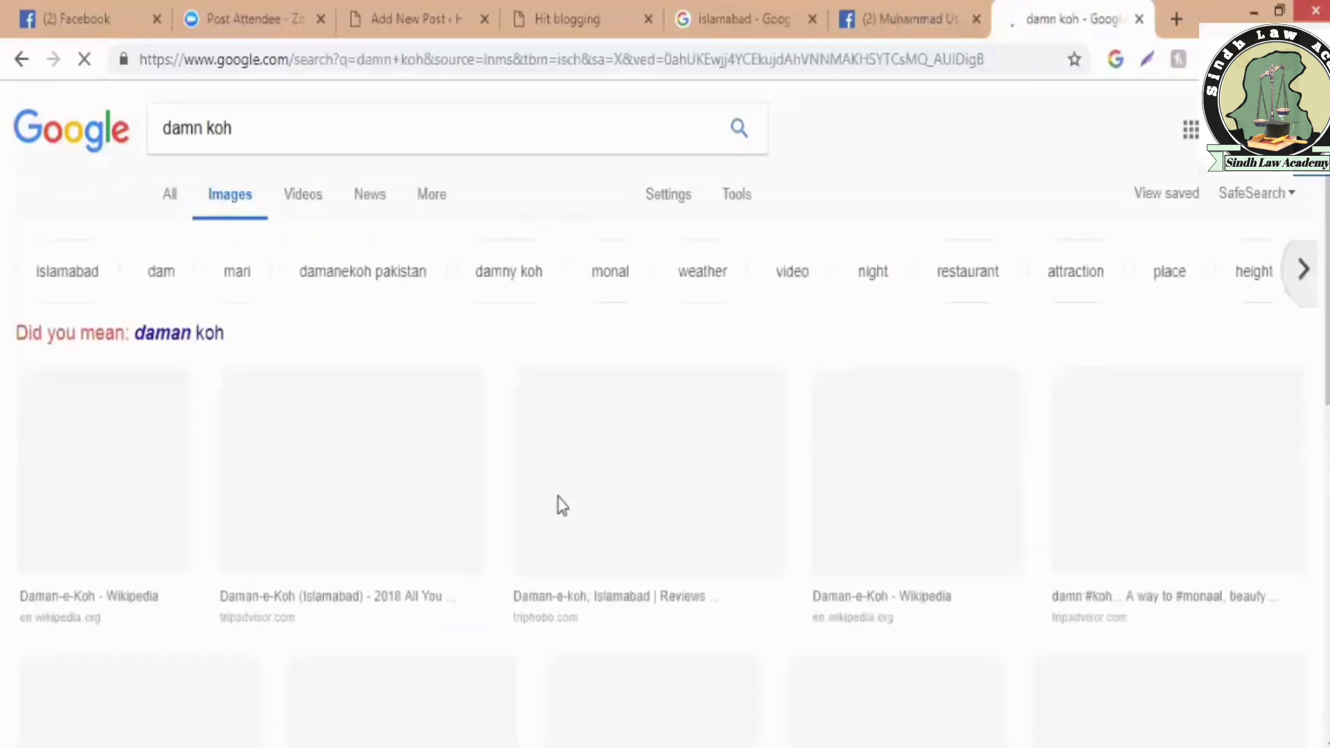
pyautogui.scroll(-1, 1178, 586)
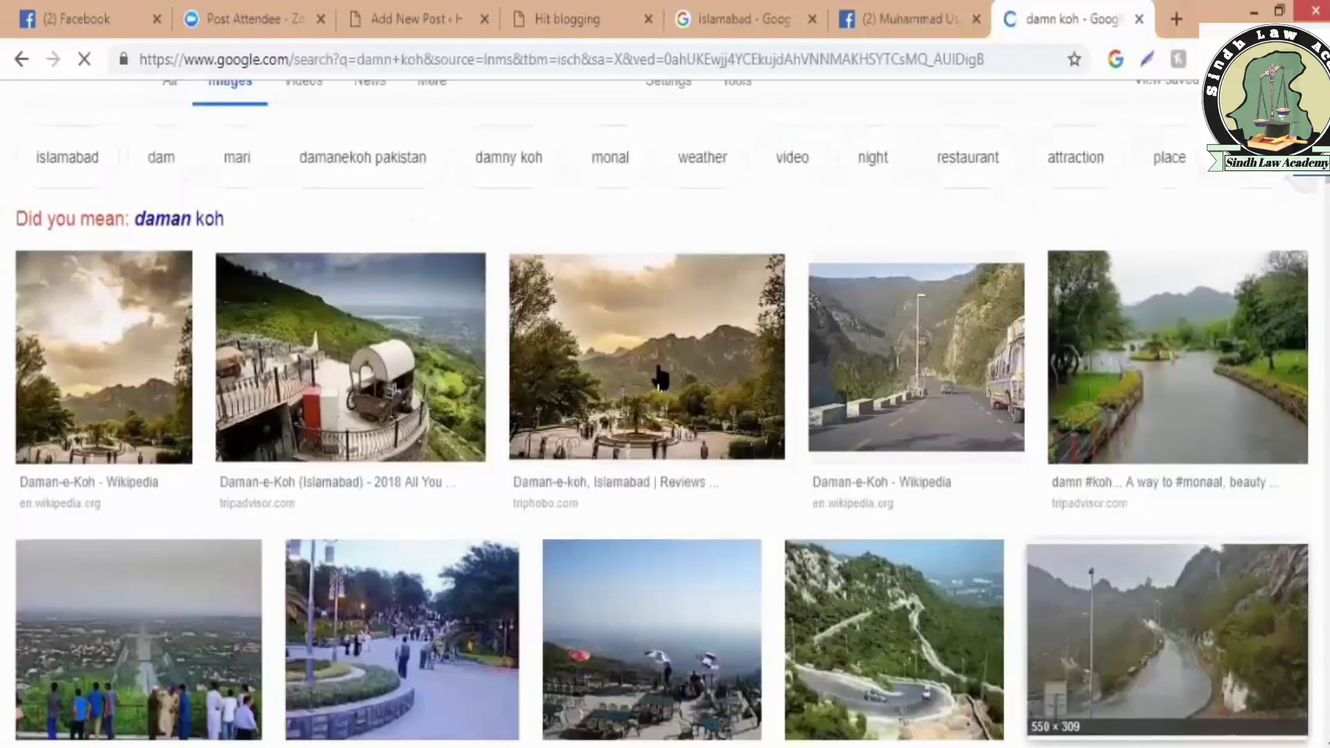
pyautogui.click(661, 375)
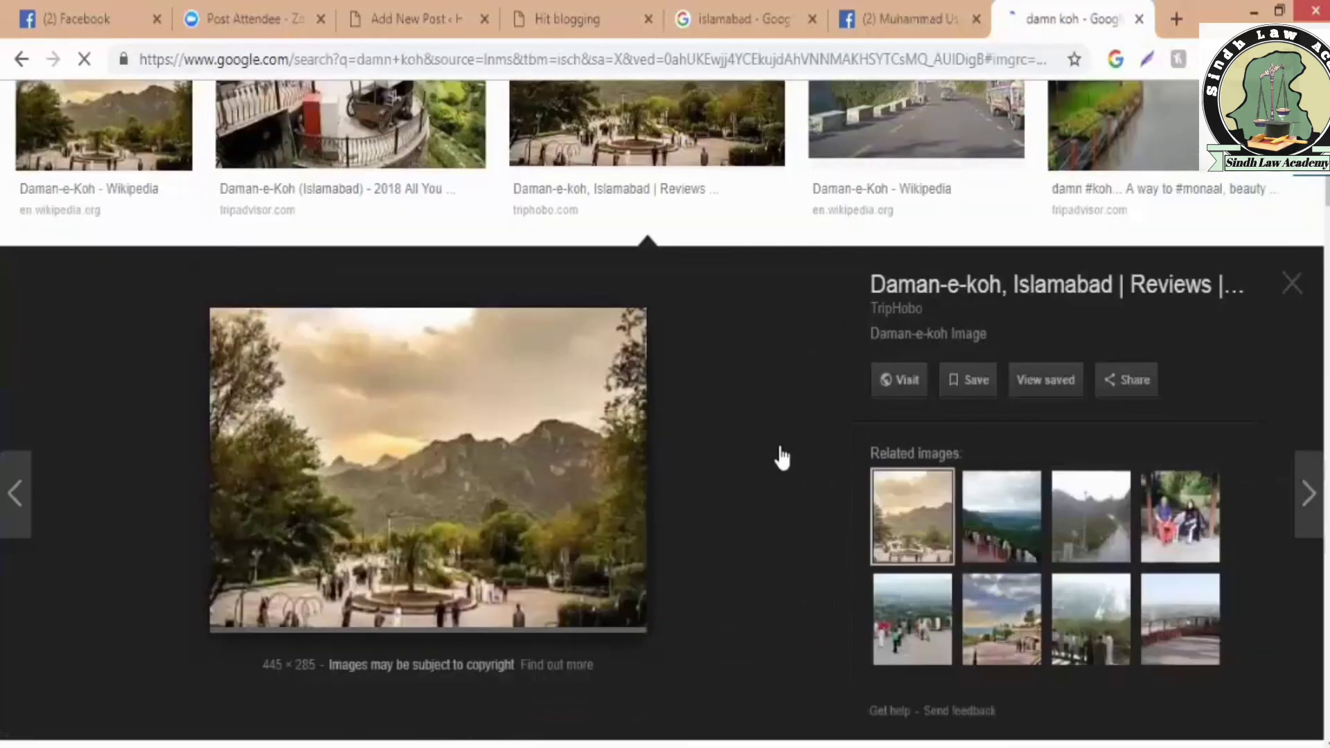